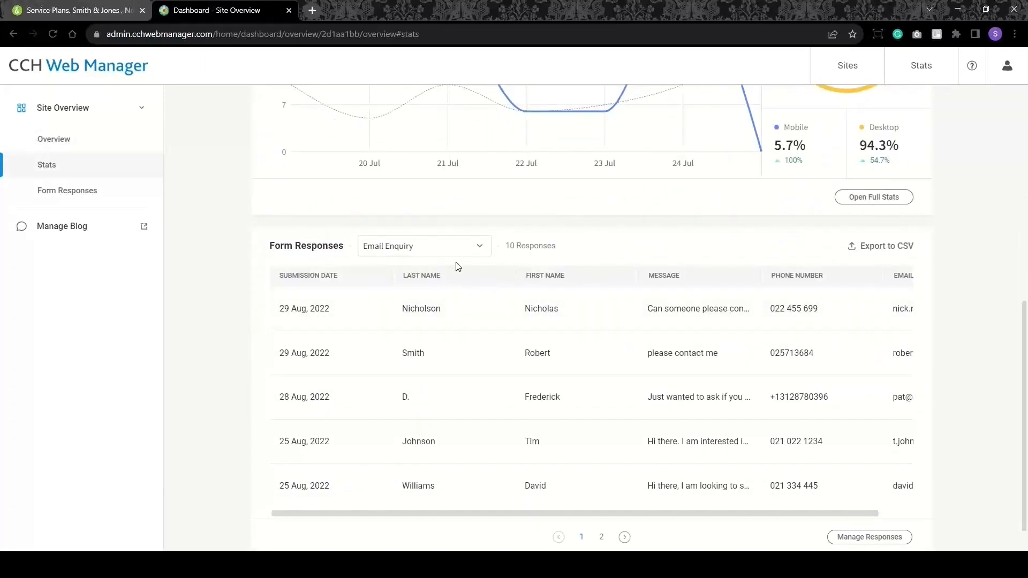
- Show the Contact Us form responses, and check the date-range choices for the site visits chart
click(452, 247)
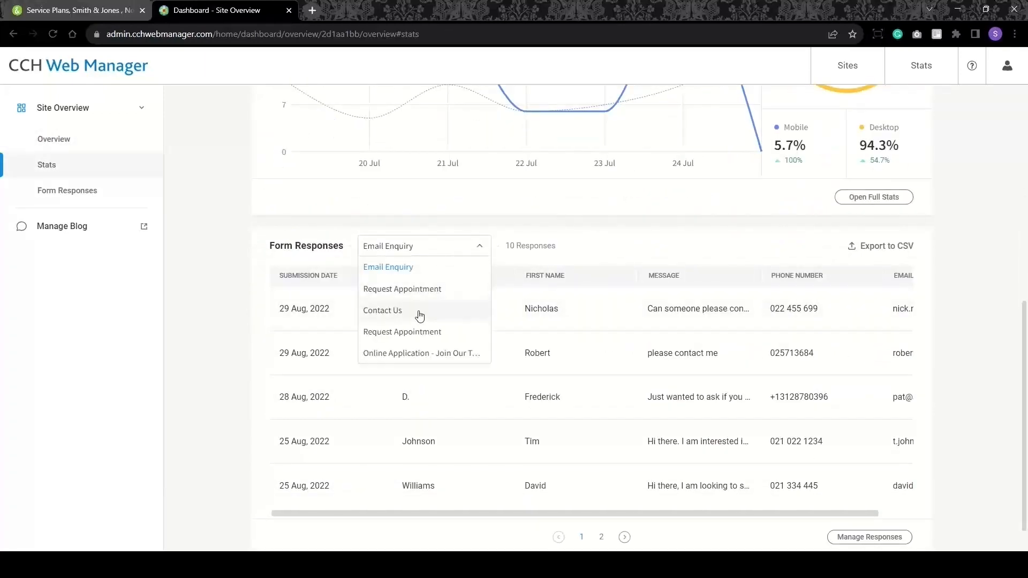
click(399, 313)
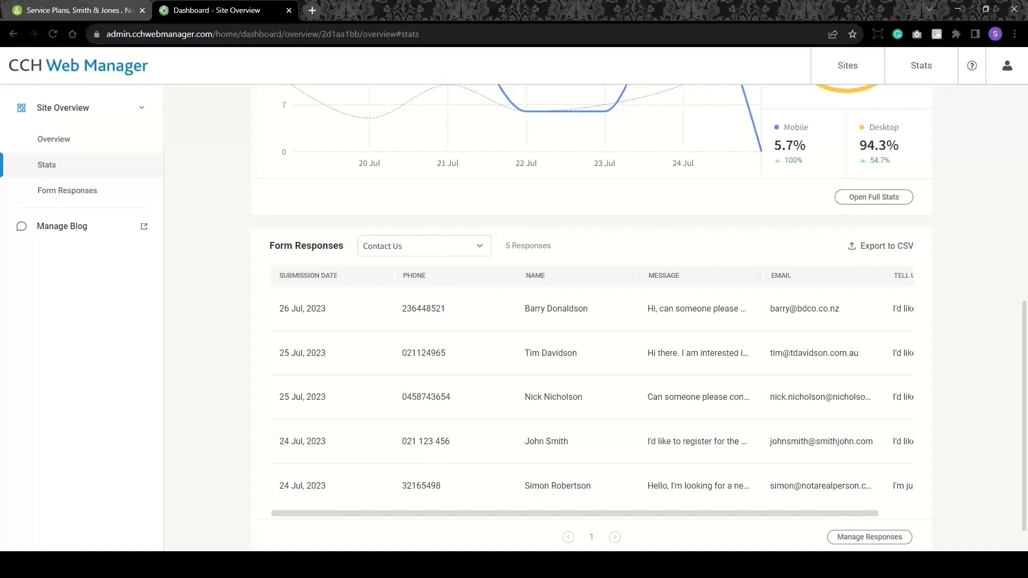
scroll(694, 288, up, 6)
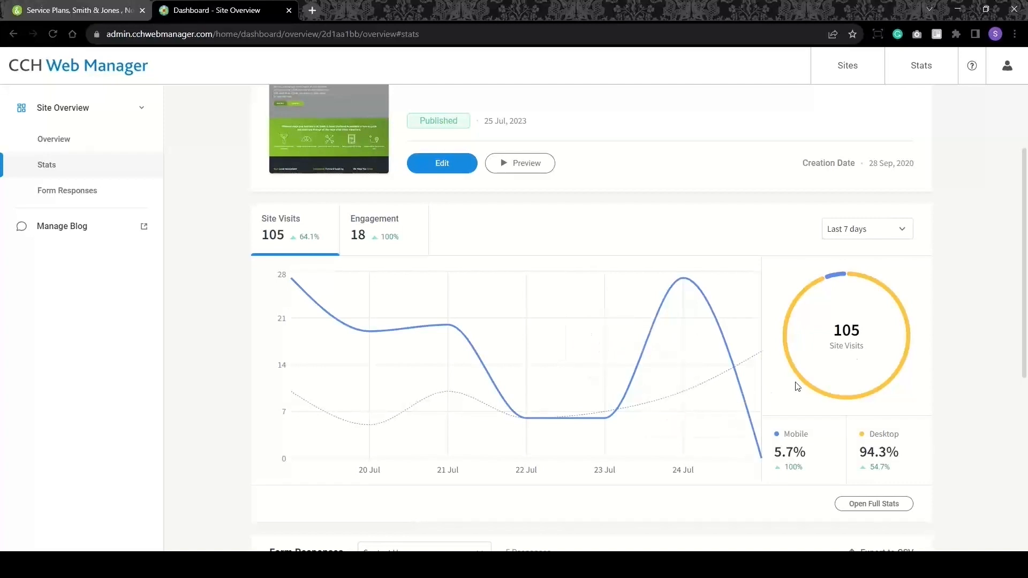
click(892, 234)
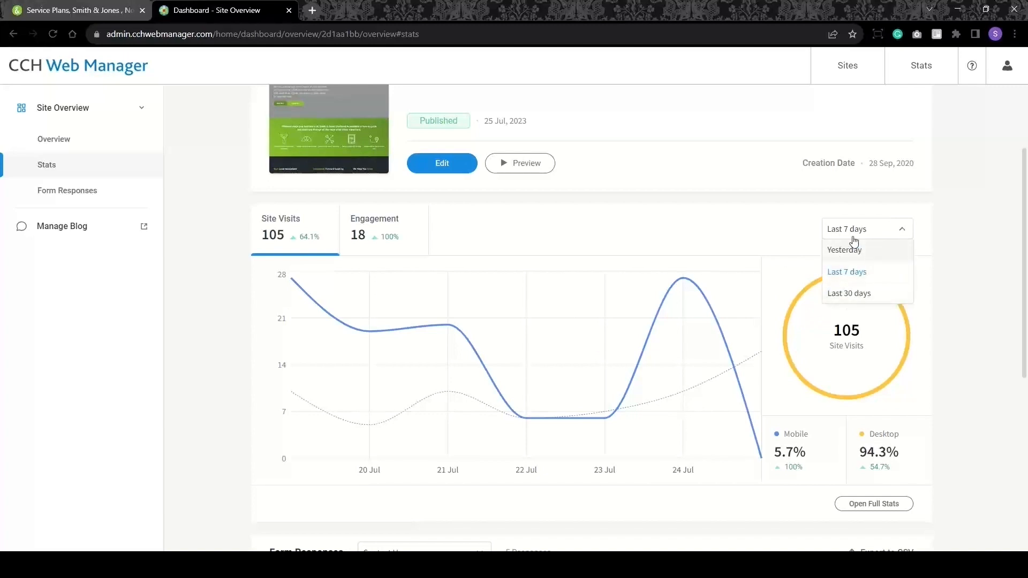
- Open the full site stats and examine the overview's engagement and traffic figures and the Content Data individual page details
click(864, 505)
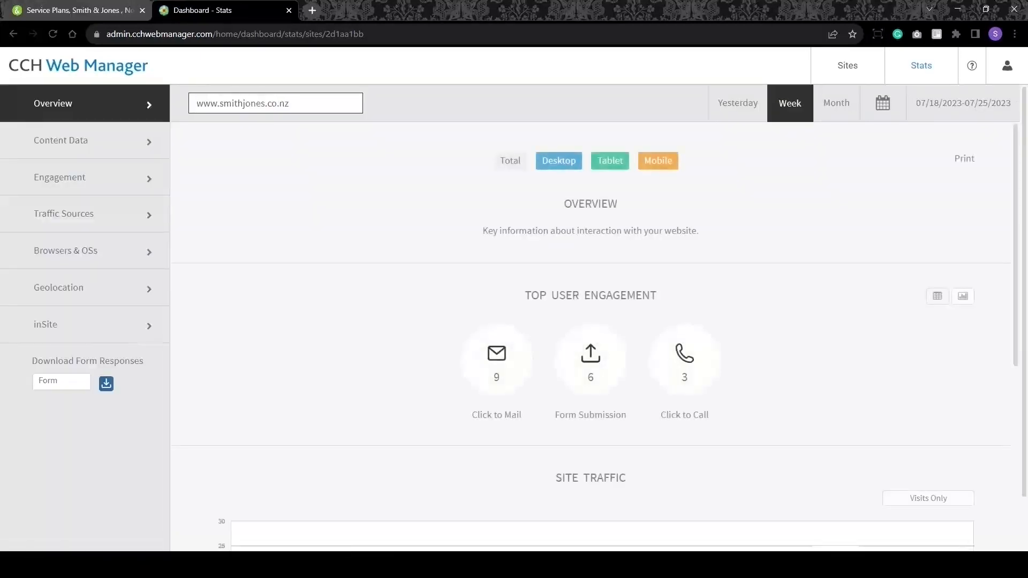
scroll(424, 255, down, 1)
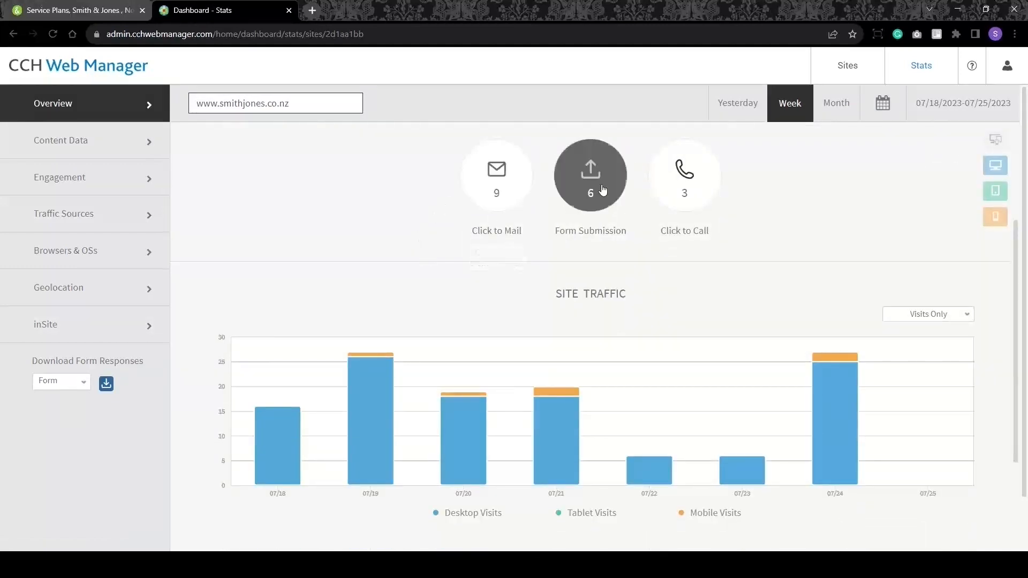
scroll(535, 230, down, 1)
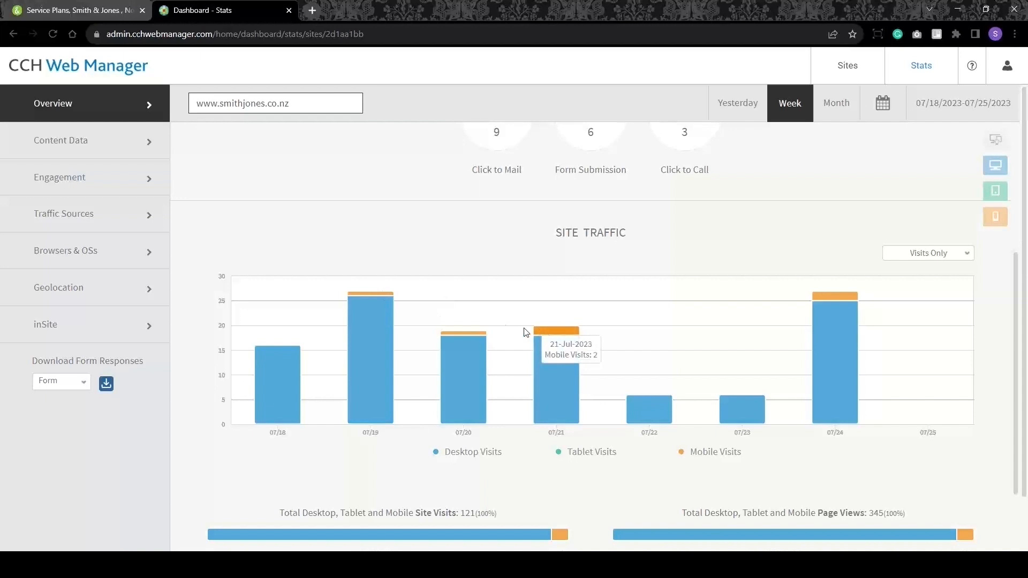
click(71, 138)
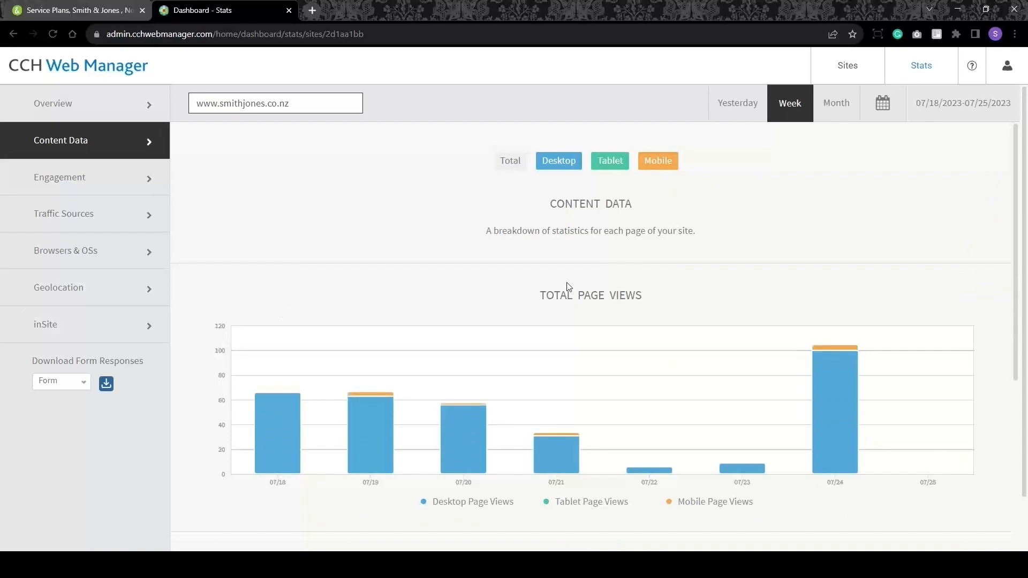
scroll(569, 286, down, 6)
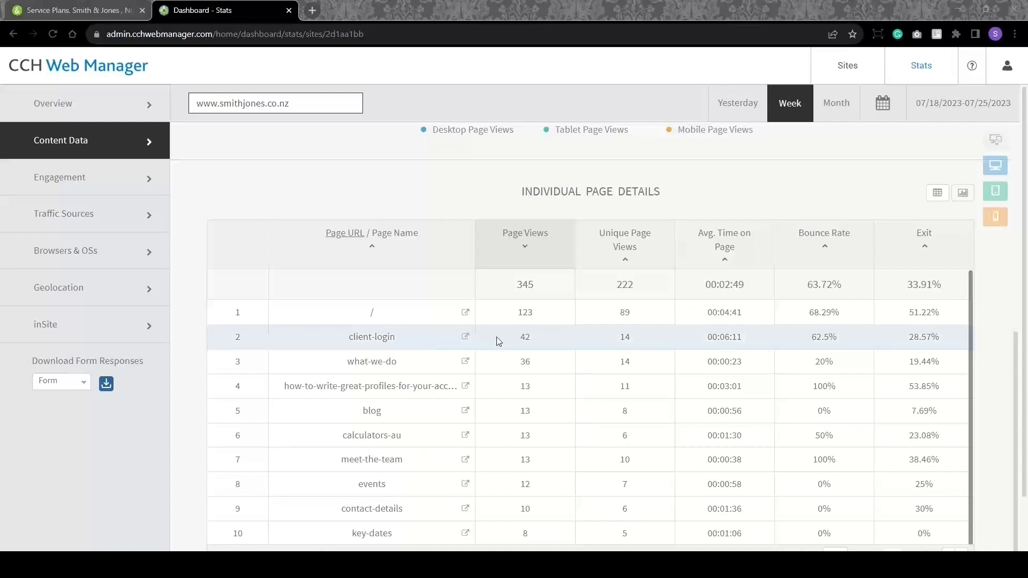
click(852, 69)
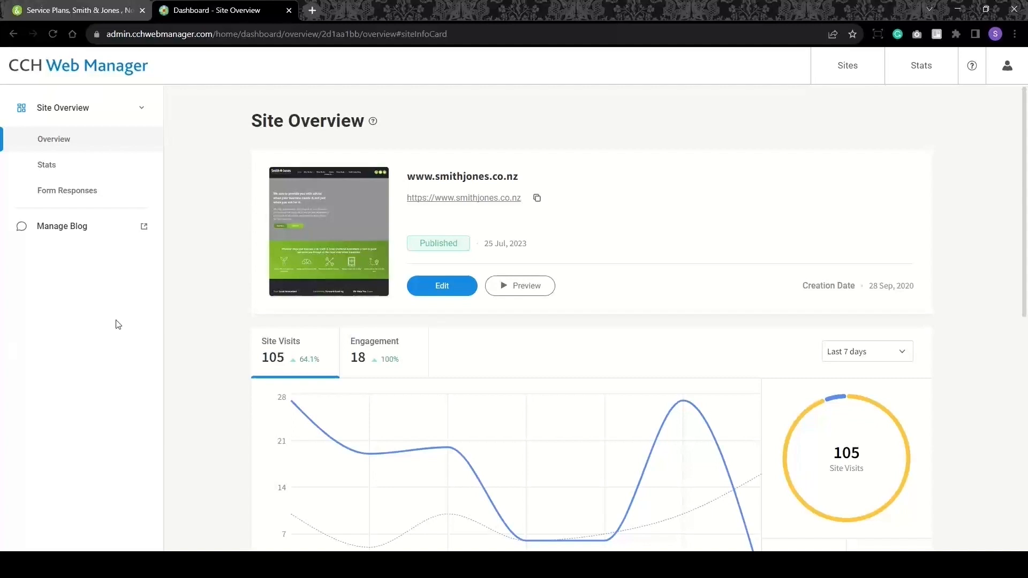
click(443, 287)
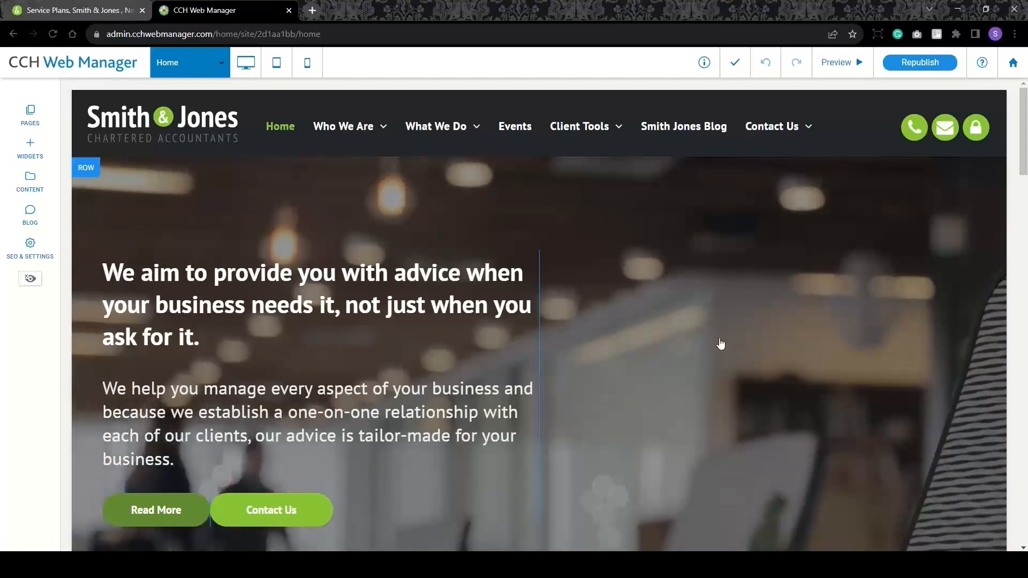
scroll(639, 305, down, 1)
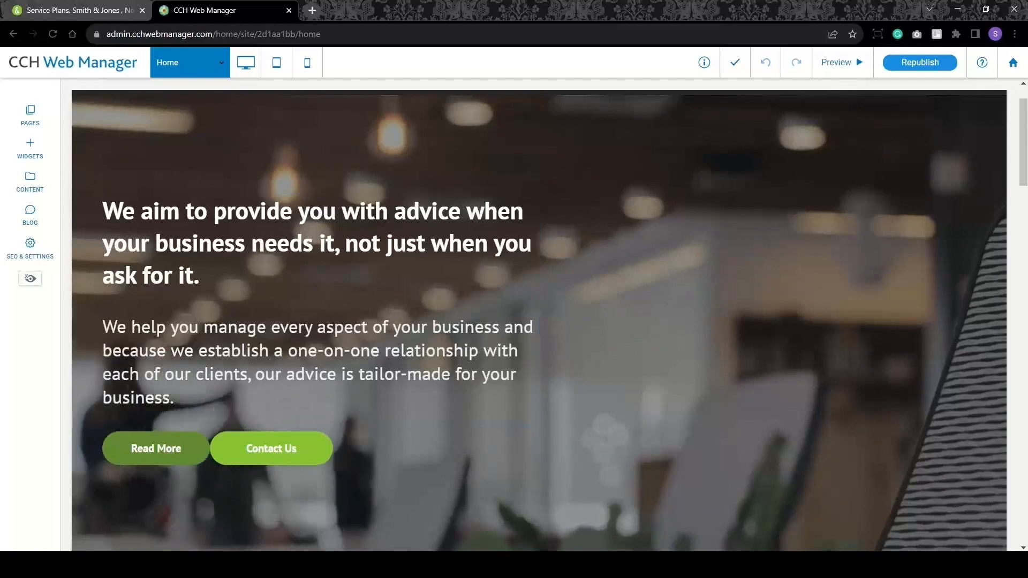
scroll(529, 325, up, 2)
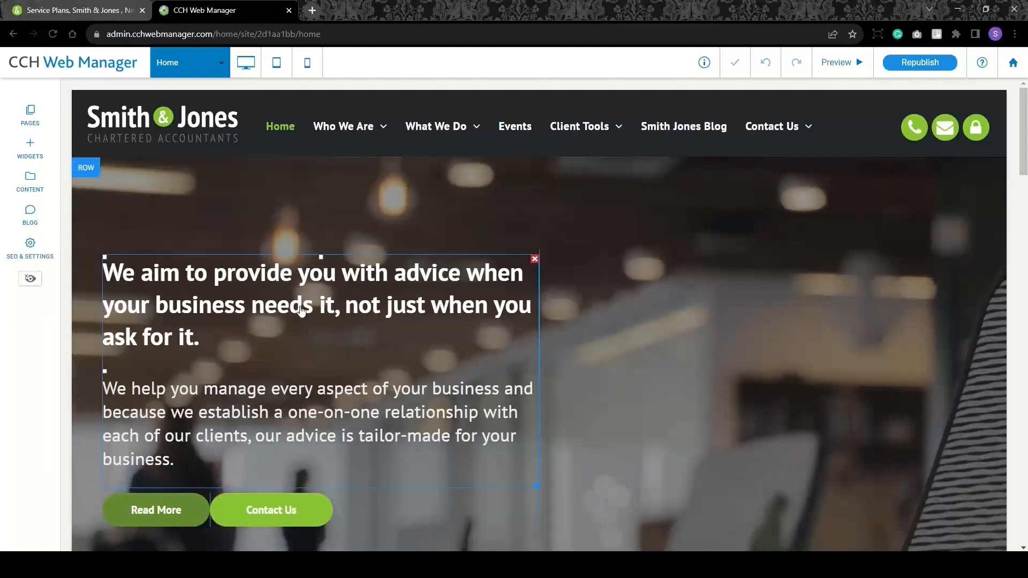
scroll(385, 316, down, 2)
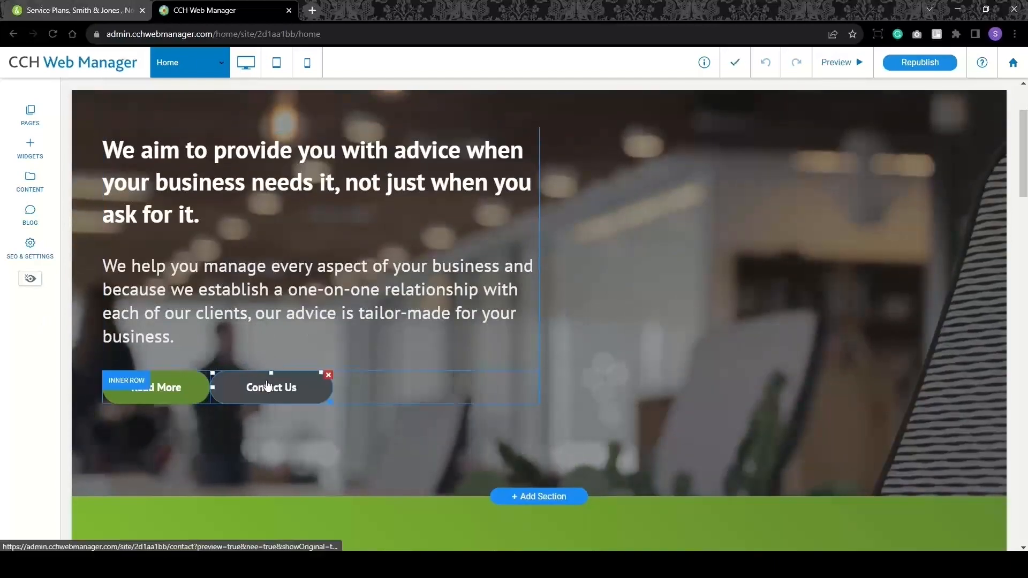
scroll(308, 386, down, 3)
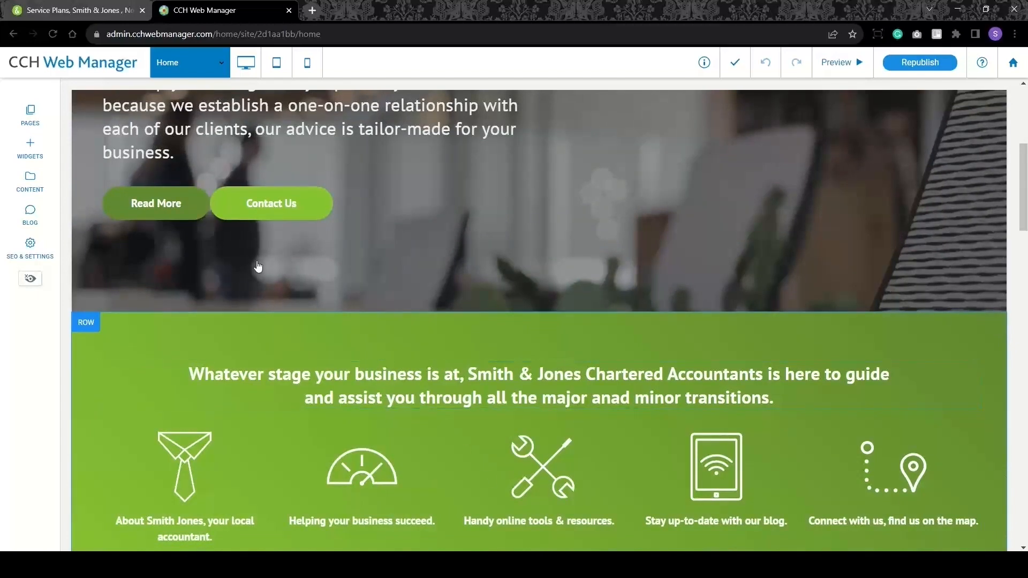
scroll(269, 207, up, 1)
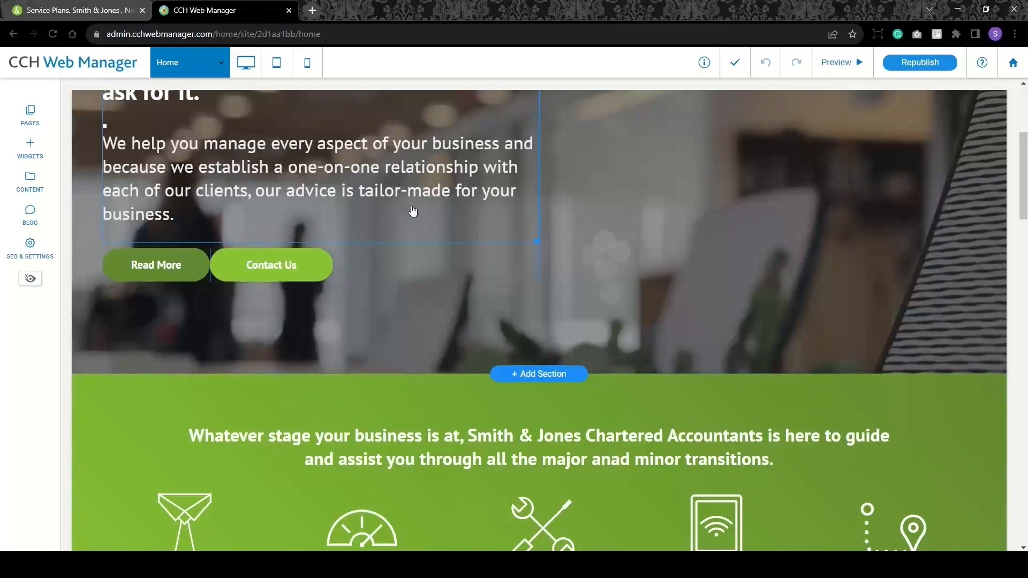
scroll(413, 211, up, 1)
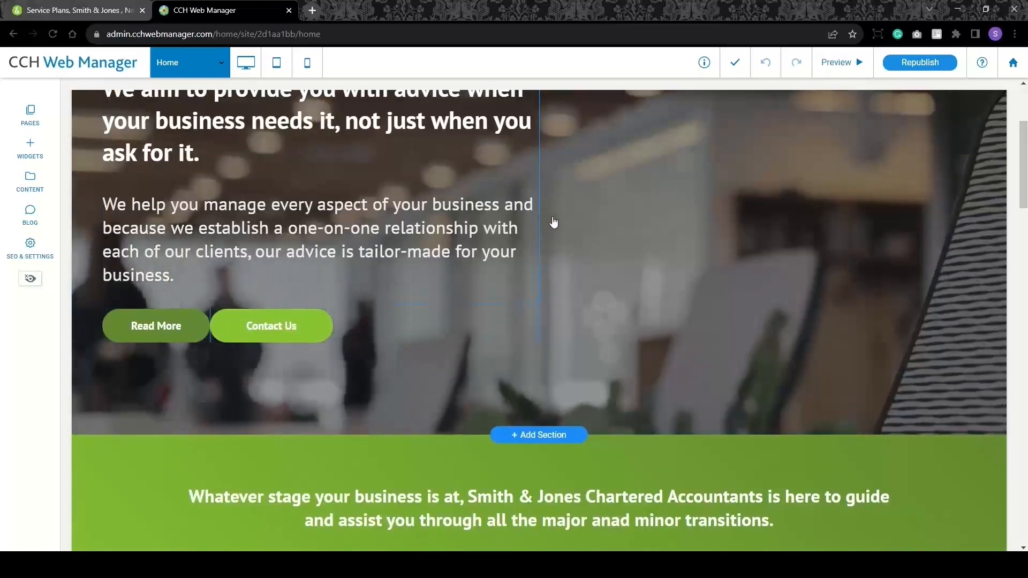
- Add the word "text" at the end of the home page's hero heading
scroll(366, 245, up, 1)
click(368, 245)
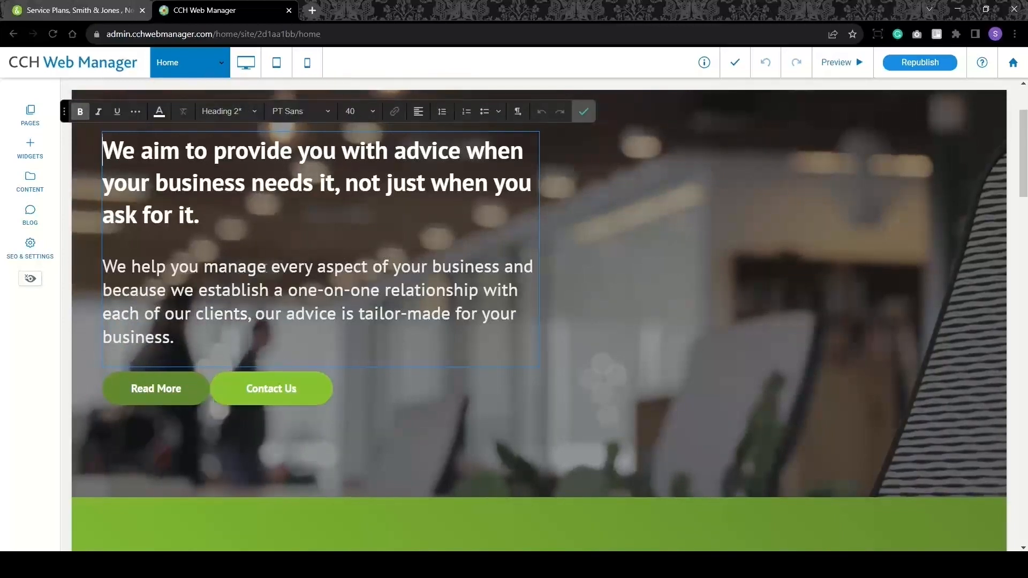
click(298, 224)
text(tes)
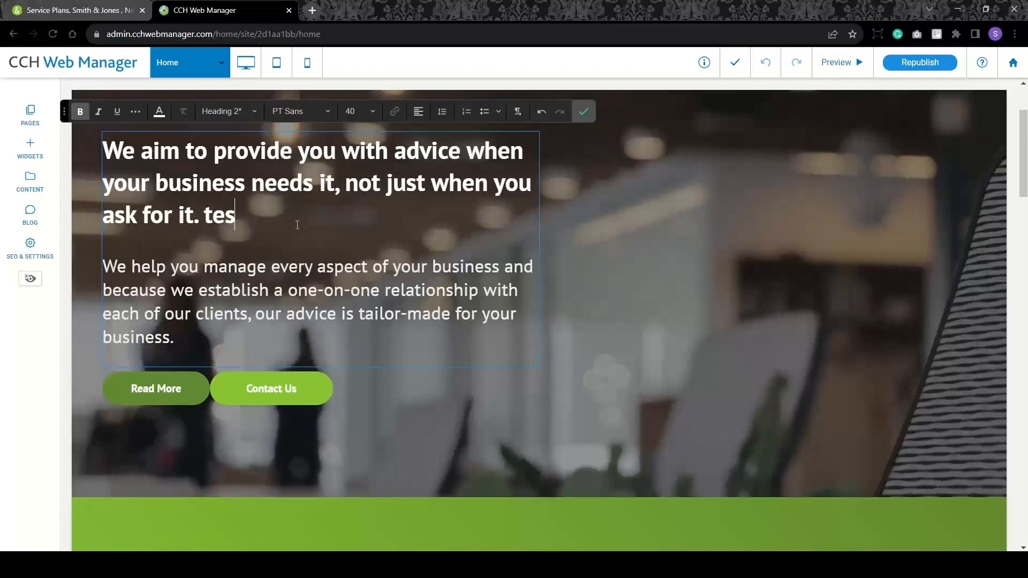
key(BackSpace)
text(xt)
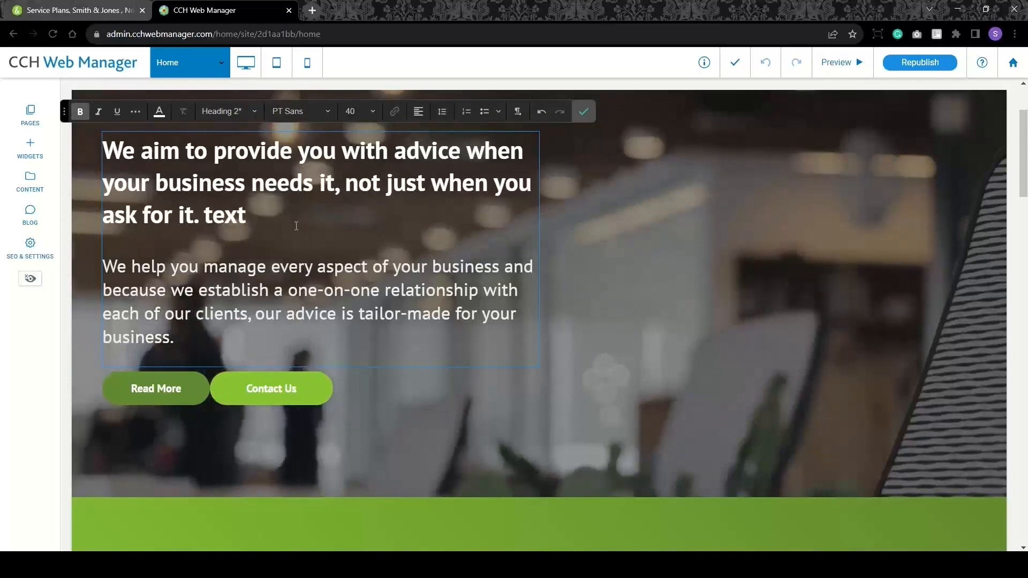
- Remove the added word from the end of the hero heading and finish editing the text block
key(BackSpace)
key(BackSpace)
key(BackSpace)
key(BackSpace)
key(BackSpace)
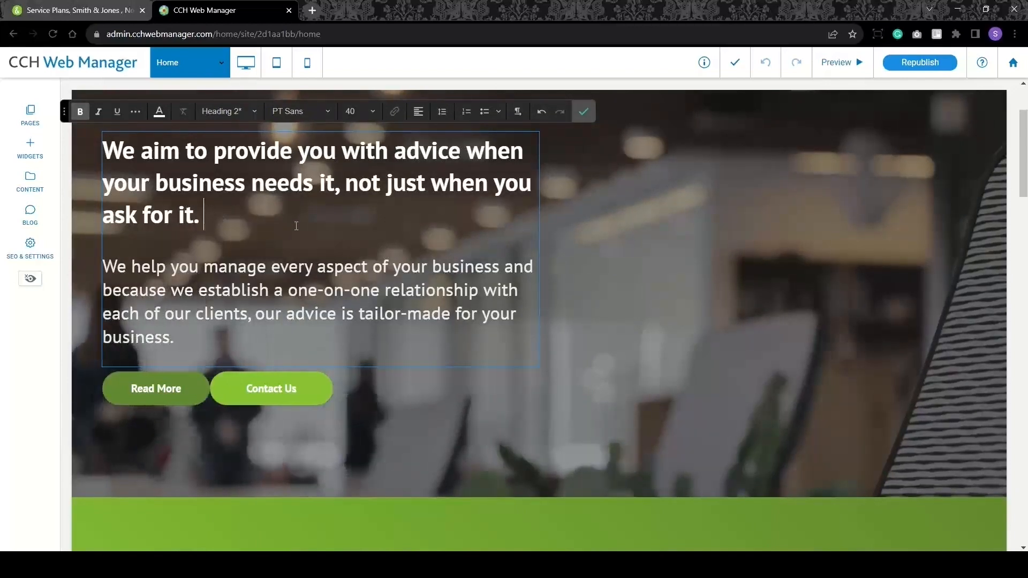
click(583, 112)
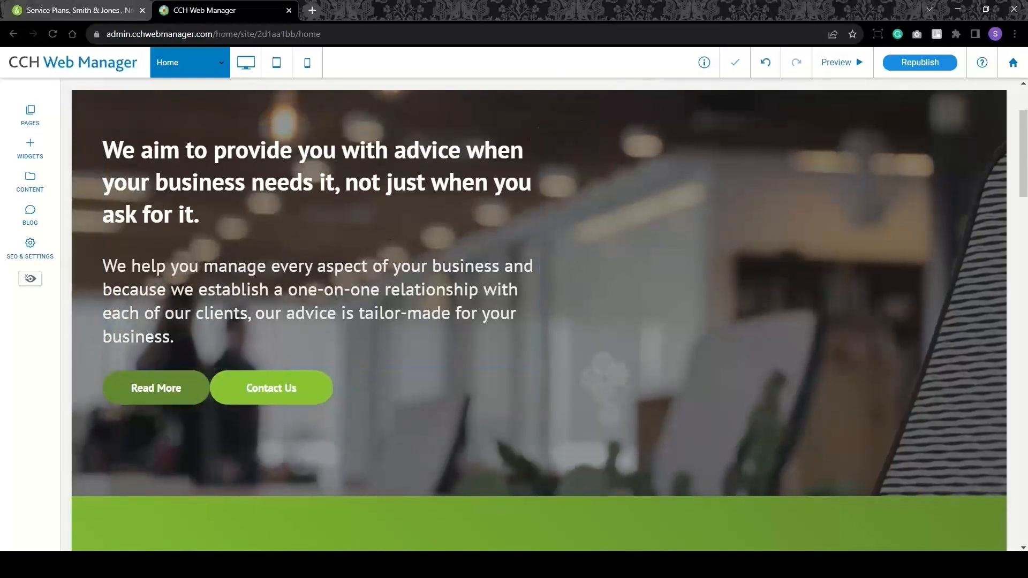
- Append "text" to the "Handy online tools & resources." label in the green section's Icon / Text / Link widget
scroll(366, 292, down, 5)
scroll(321, 278, down, 3)
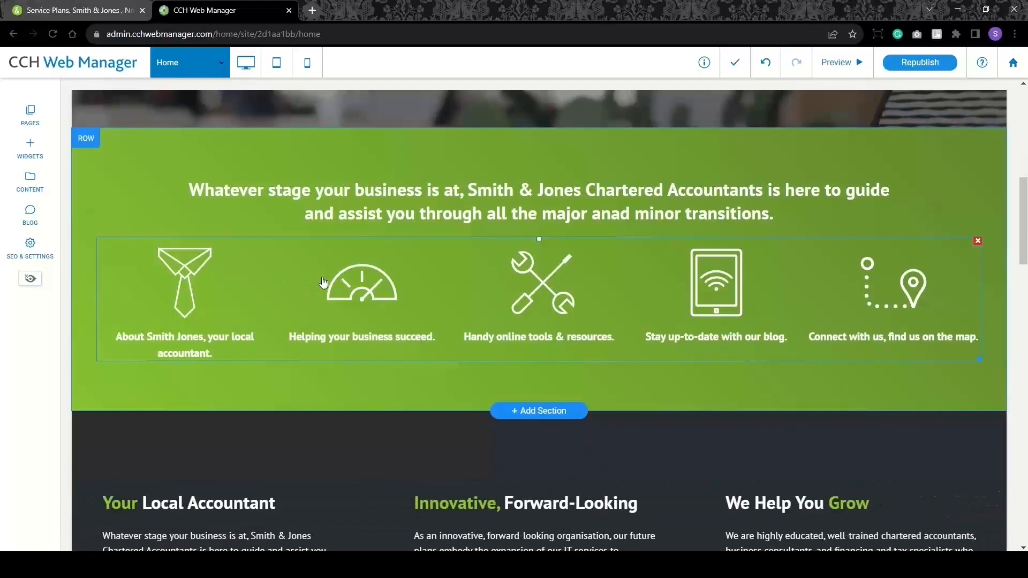
click(289, 310)
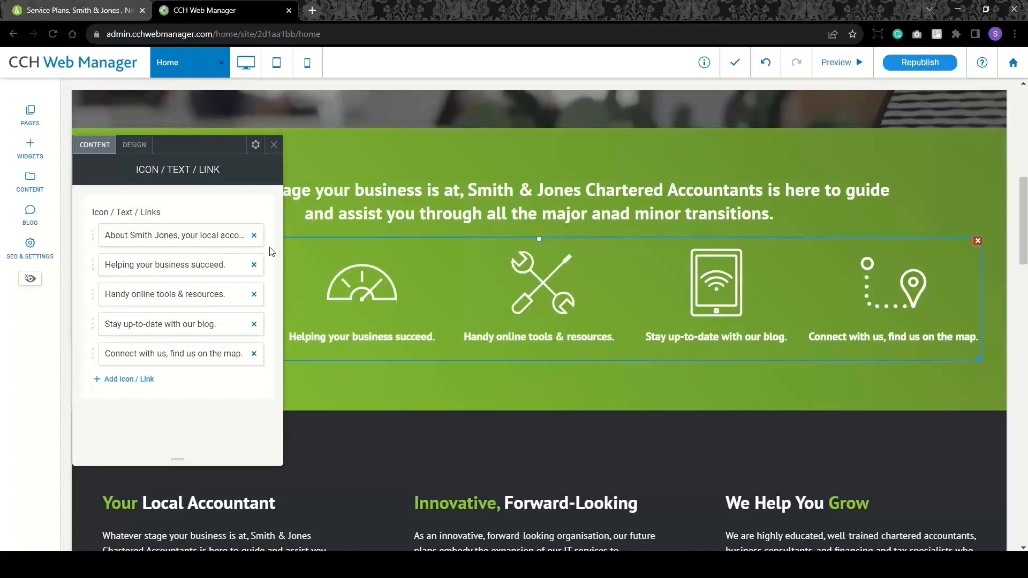
click(146, 237)
click(138, 264)
click(150, 294)
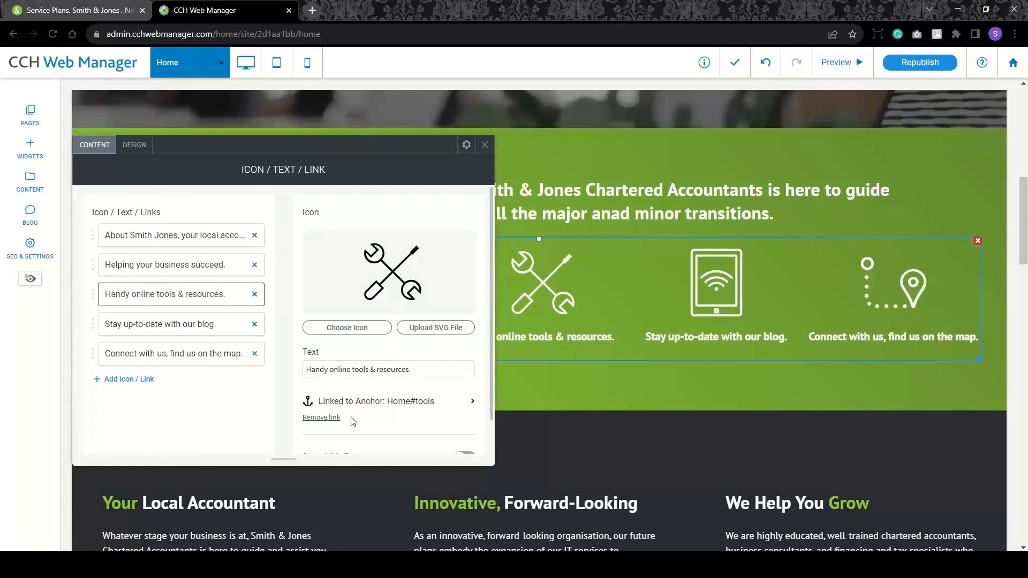
click(423, 367)
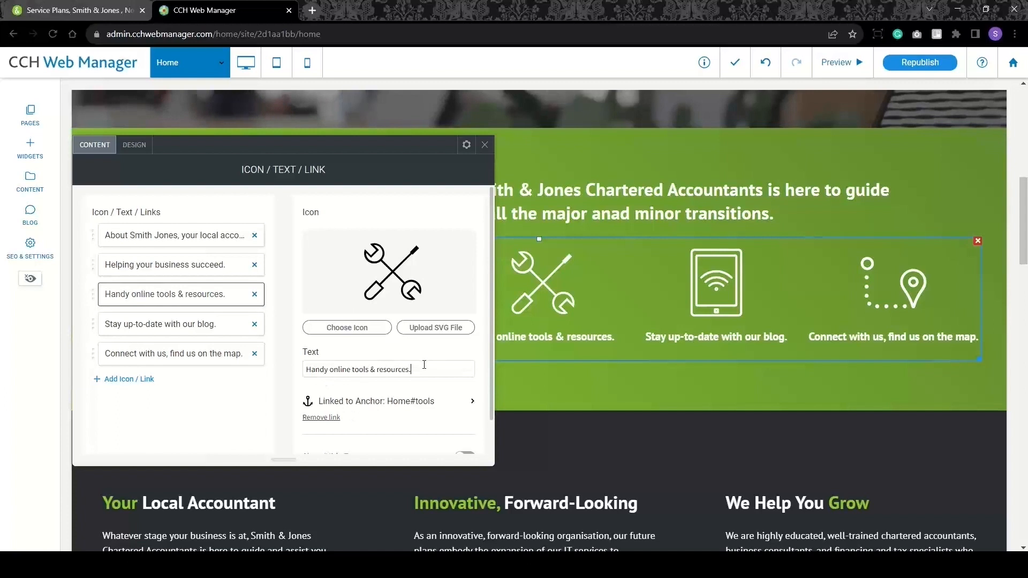
text(text)
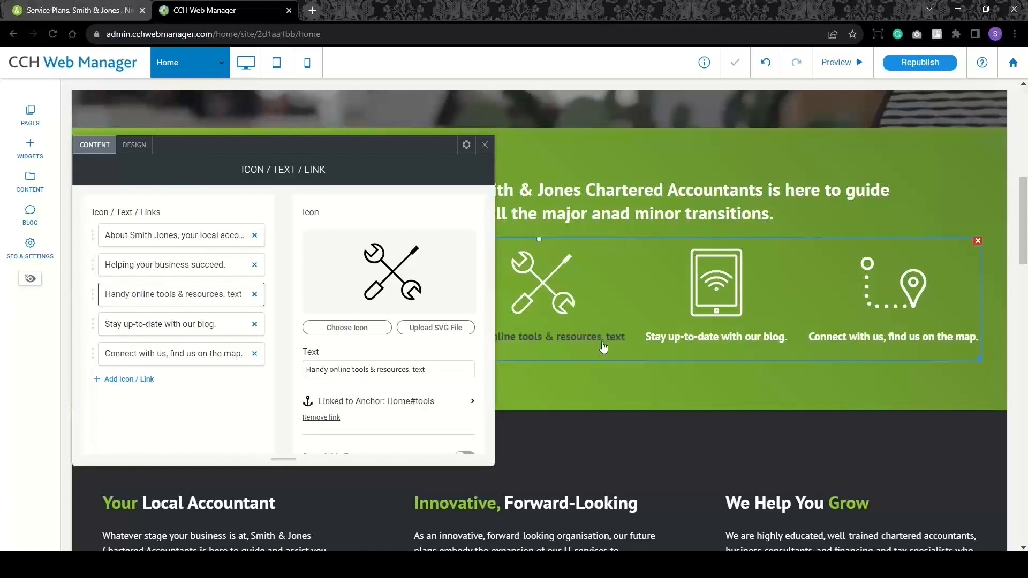
- Remove the added word from the "Handy online tools & resources." label and close the widget's content editor
key(BackSpace)
key(BackSpace)
key(BackSpace)
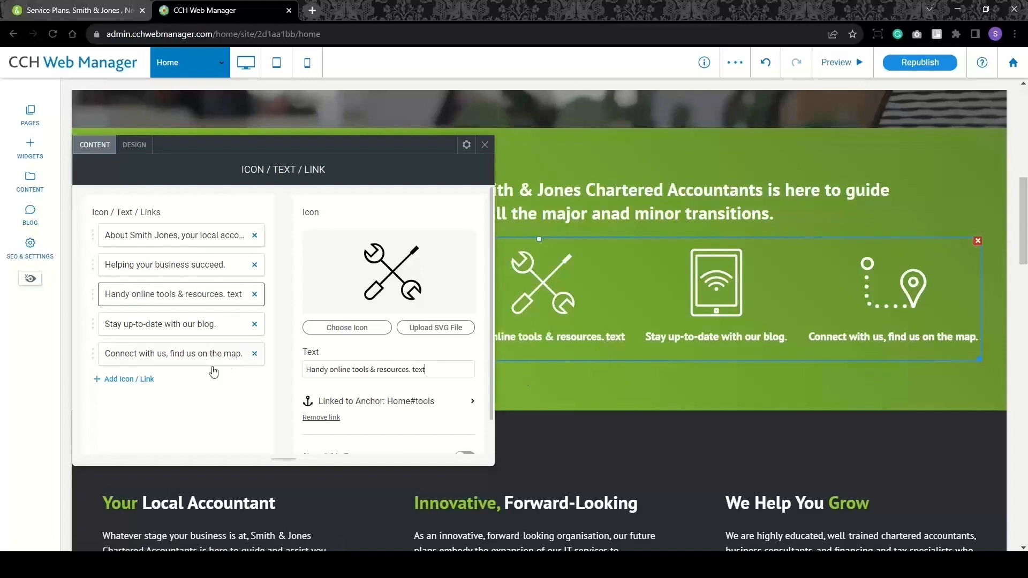
key(BackSpace)
key(BackSpace)
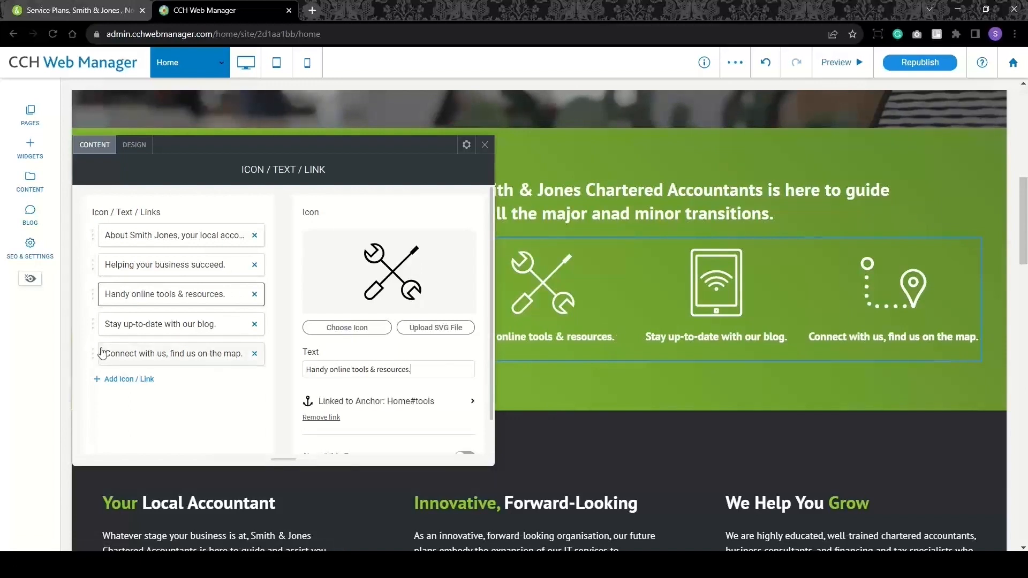
drag(92, 353, 119, 355)
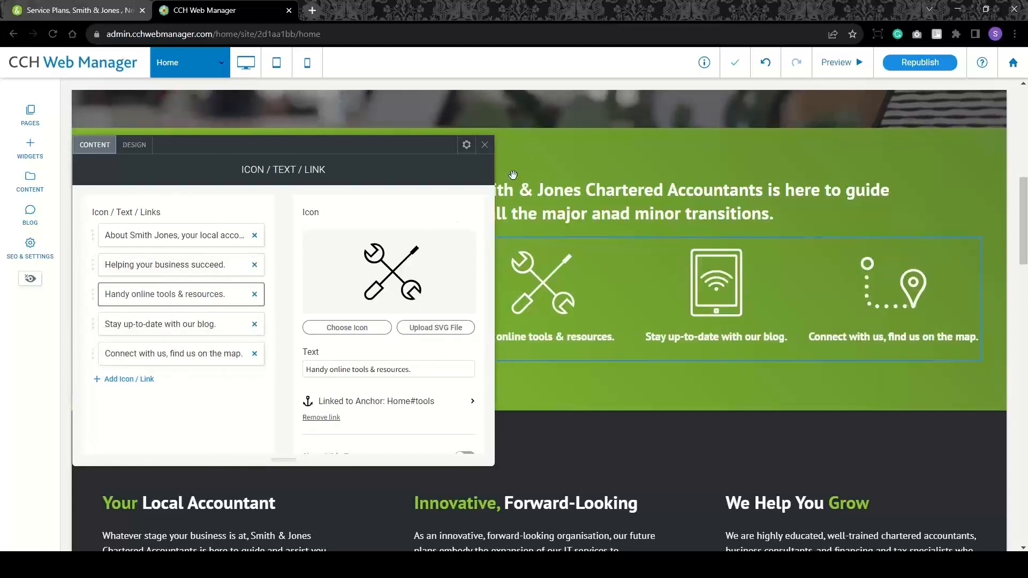
click(485, 145)
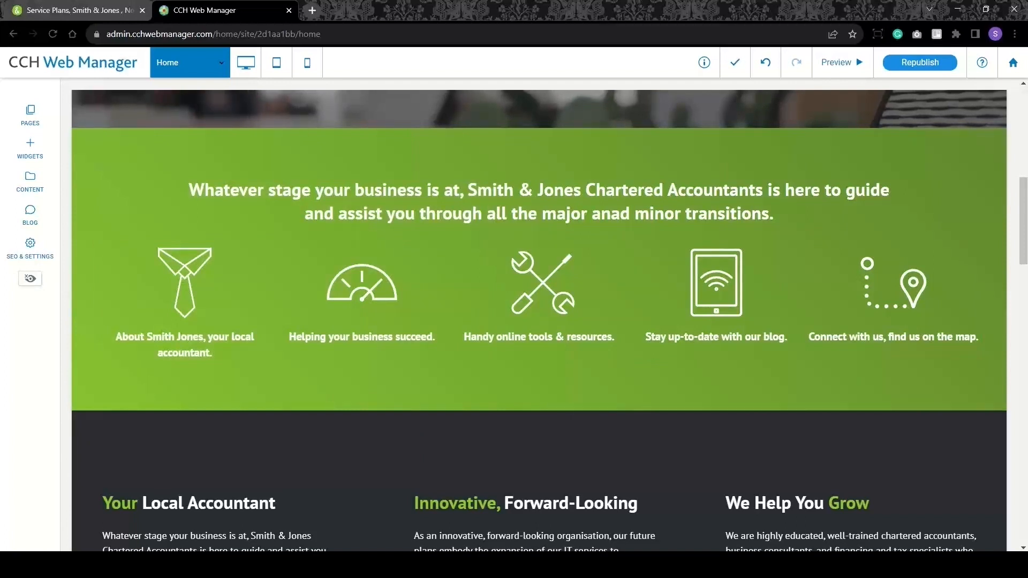
- Open the Blank page from the site's page list and bring up its page options
click(56, 123)
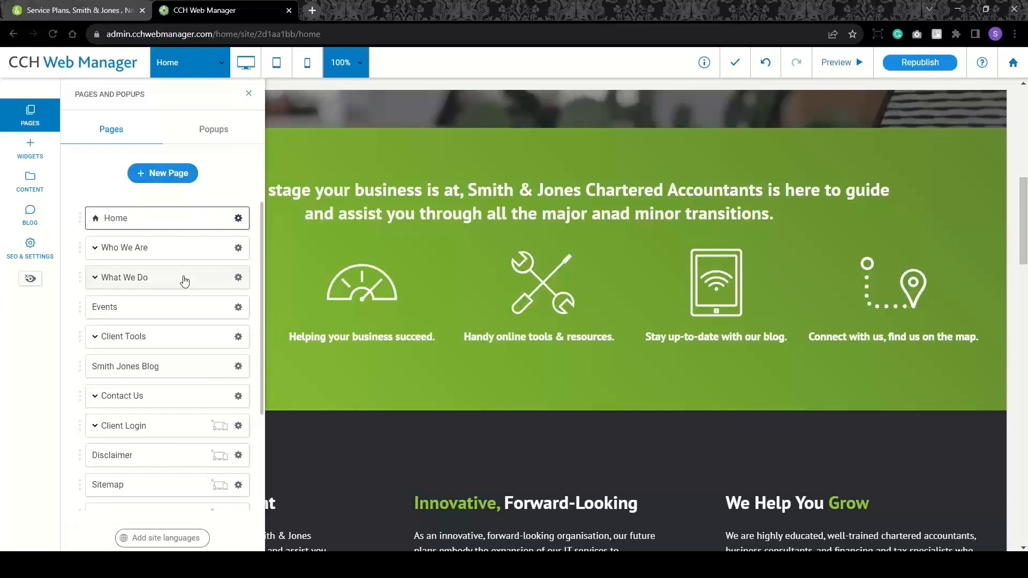
scroll(181, 304, down, 3)
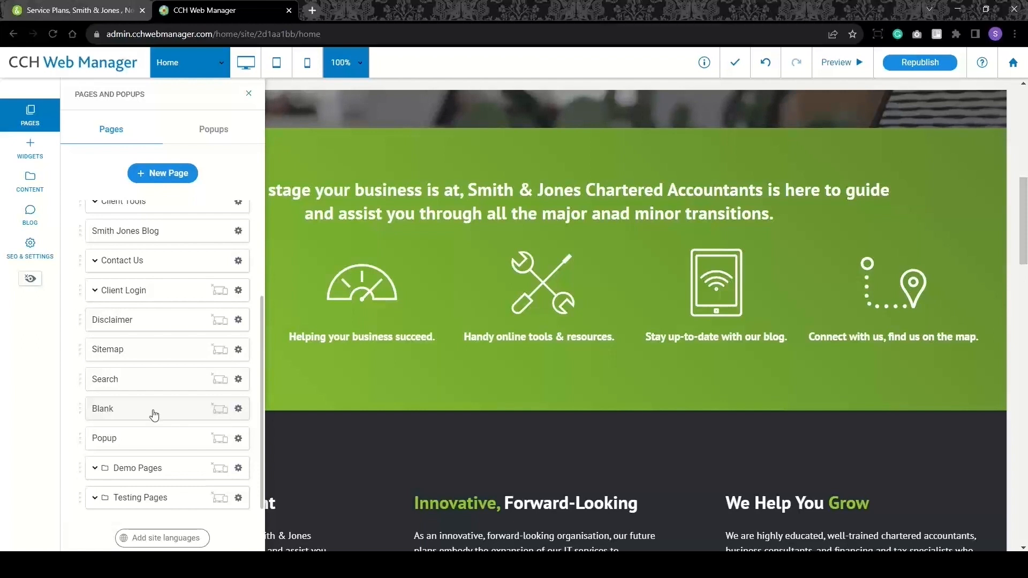
click(154, 414)
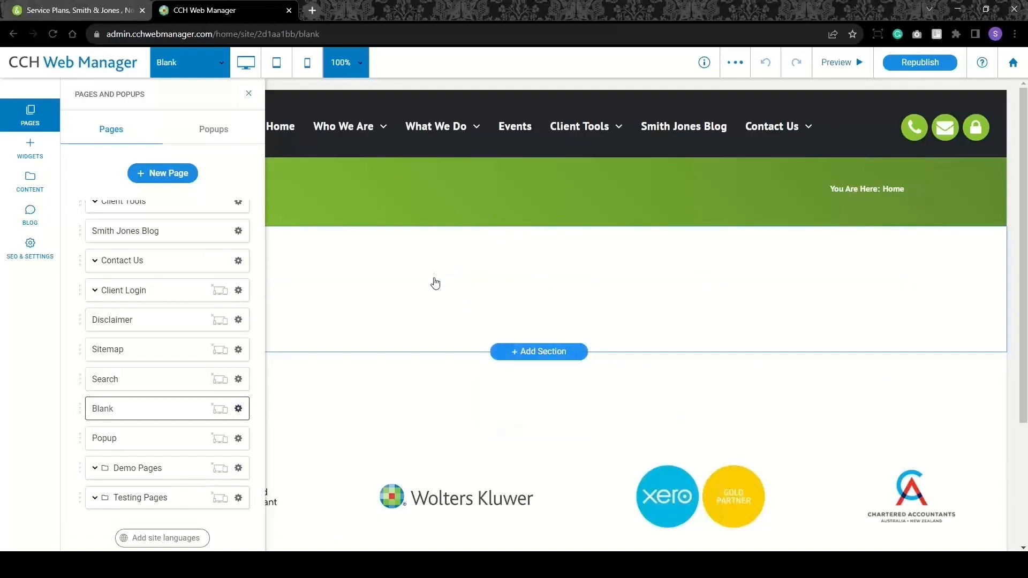
click(237, 410)
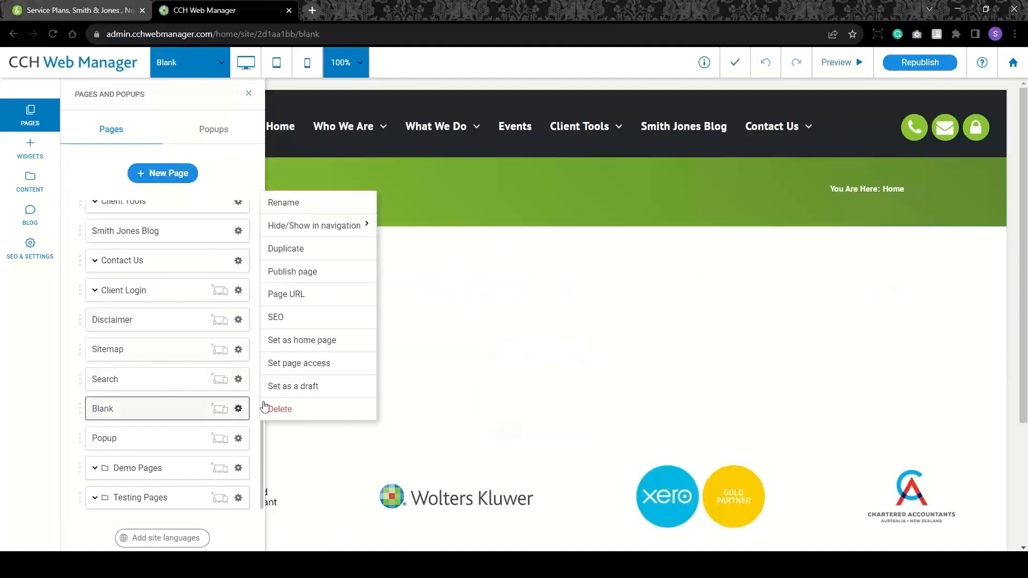
- Duplicate the Blank page under the name "Our History" and close the page list
click(308, 249)
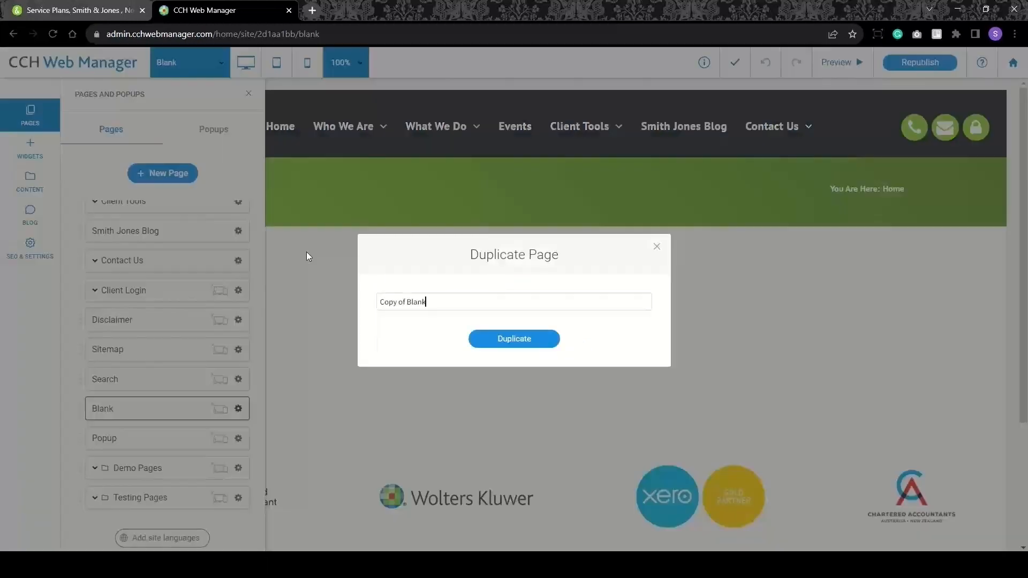
drag(444, 298, 381, 301)
text(C)
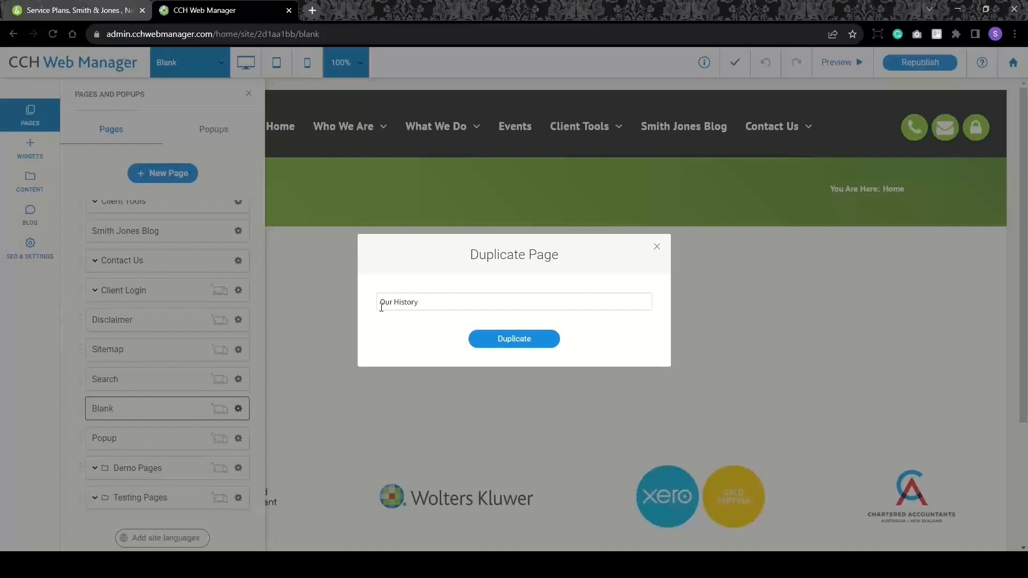
click(523, 346)
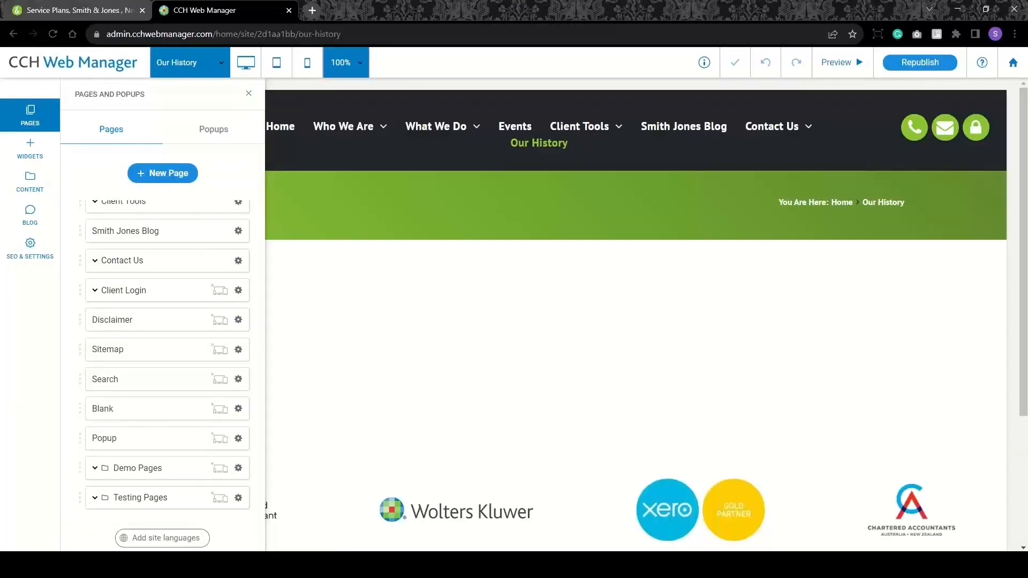
click(250, 94)
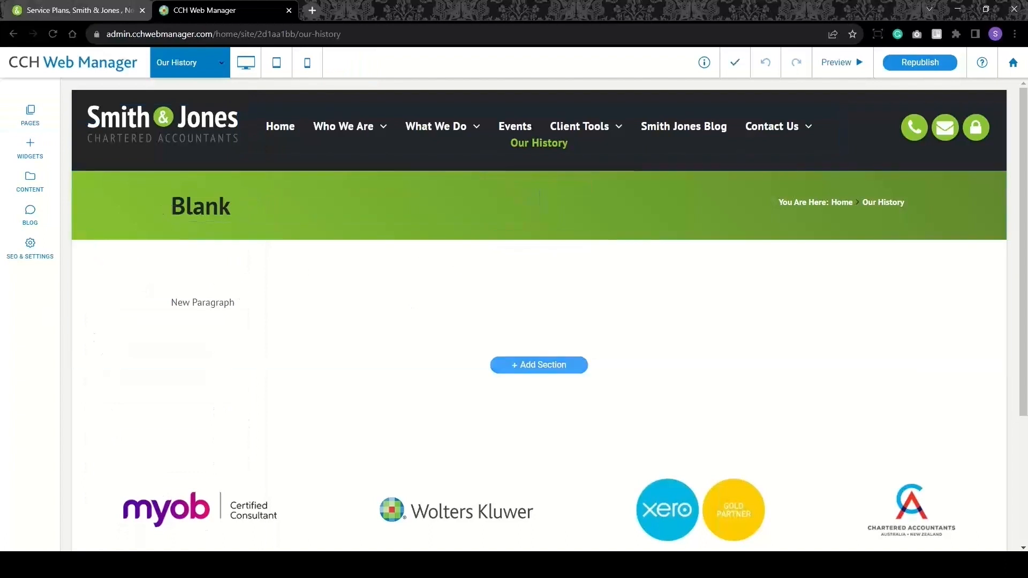
click(244, 306)
click(208, 304)
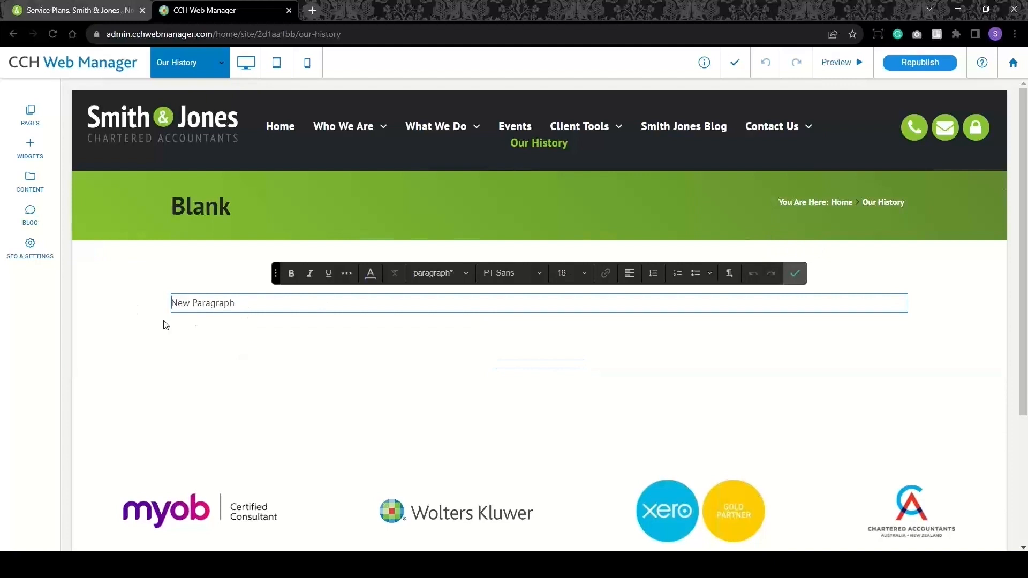
click(795, 274)
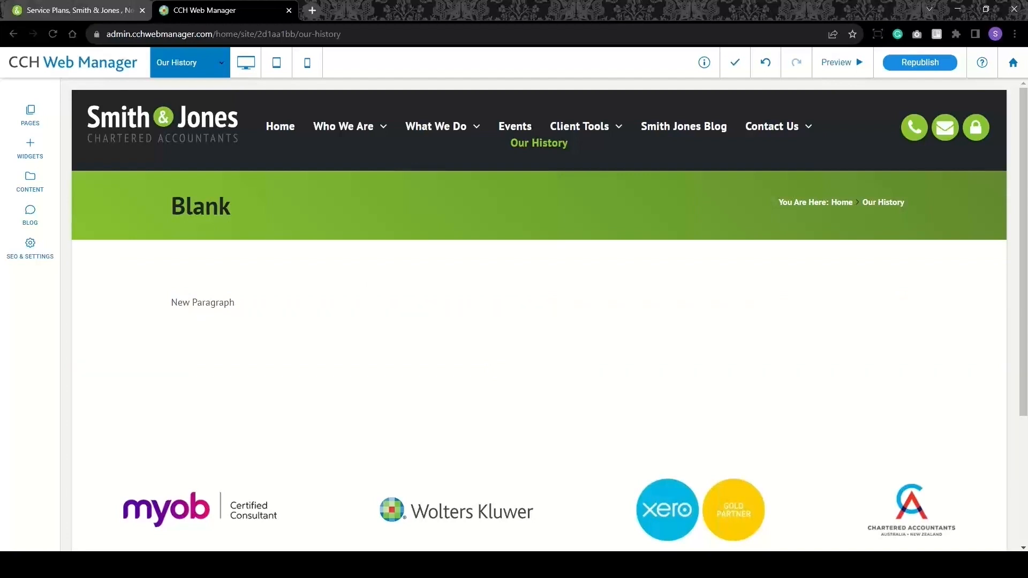
- Add a column to the row that holds the "New Paragraph" text
right_click(225, 283)
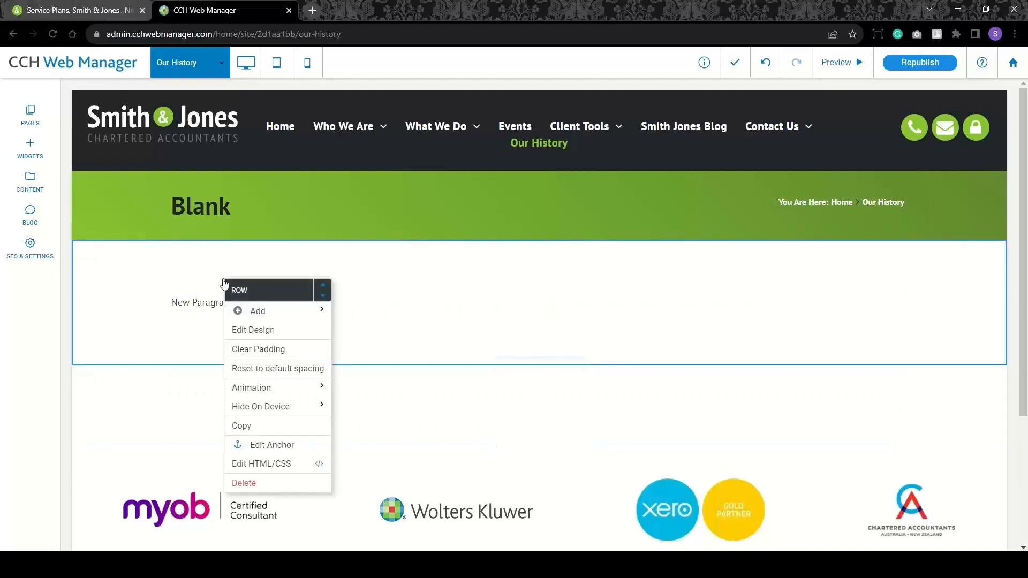
mouse_move(288, 319)
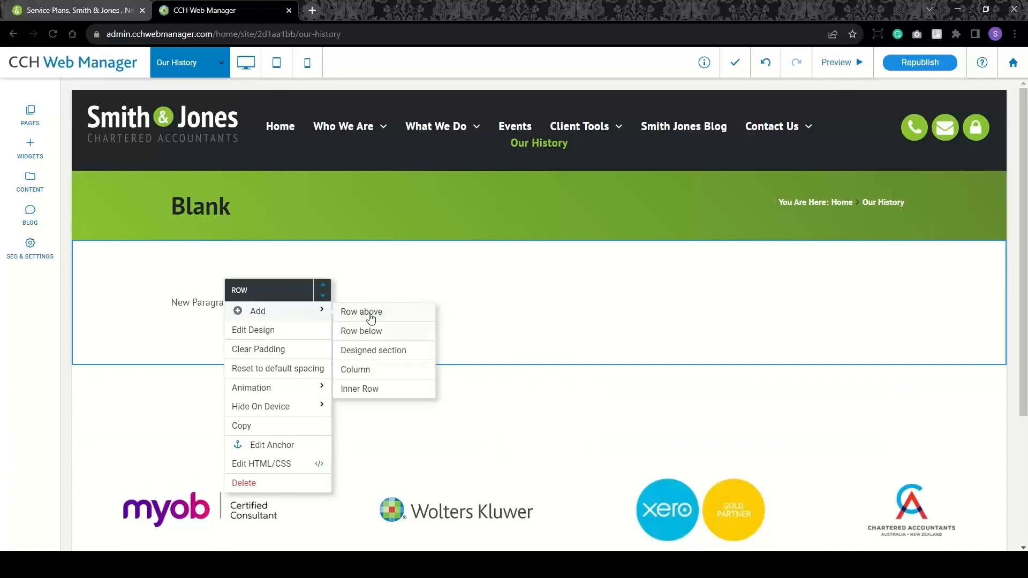
click(372, 369)
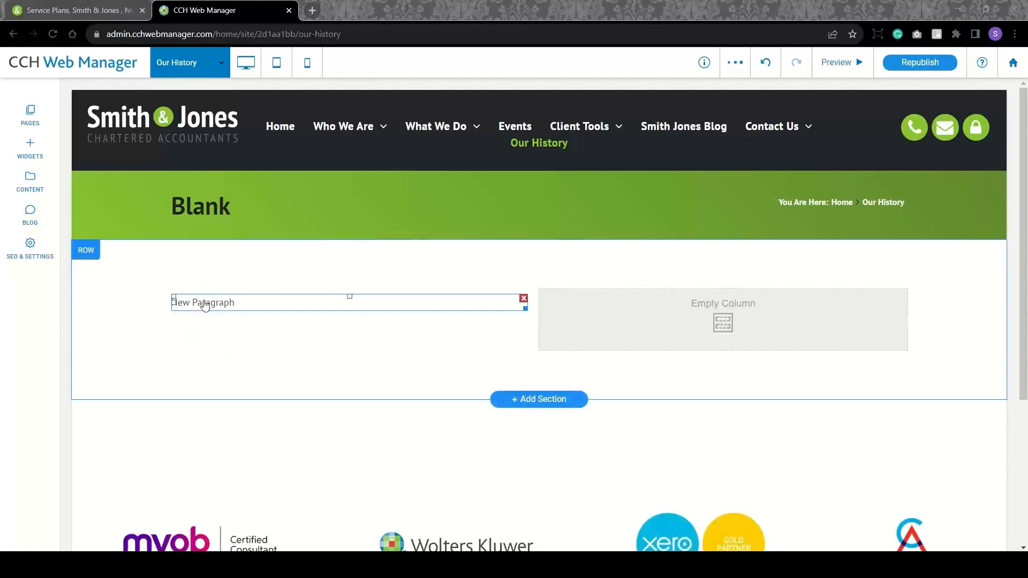
- Replace the "New Paragraph" placeholder with the copied company history text and finish editing the text block
click(232, 302)
key(ctrl+a)
key(ctrl+v)
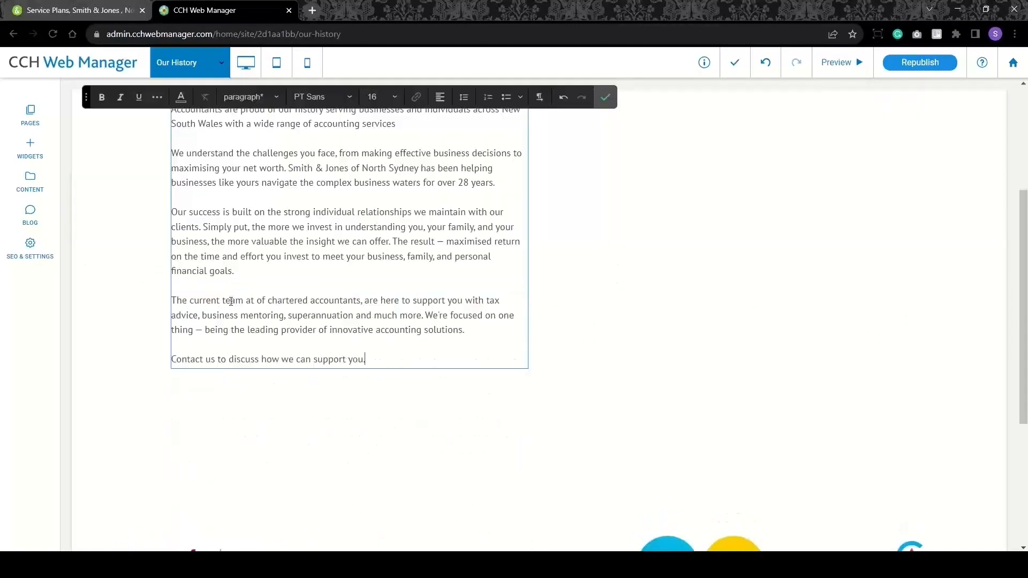
click(605, 98)
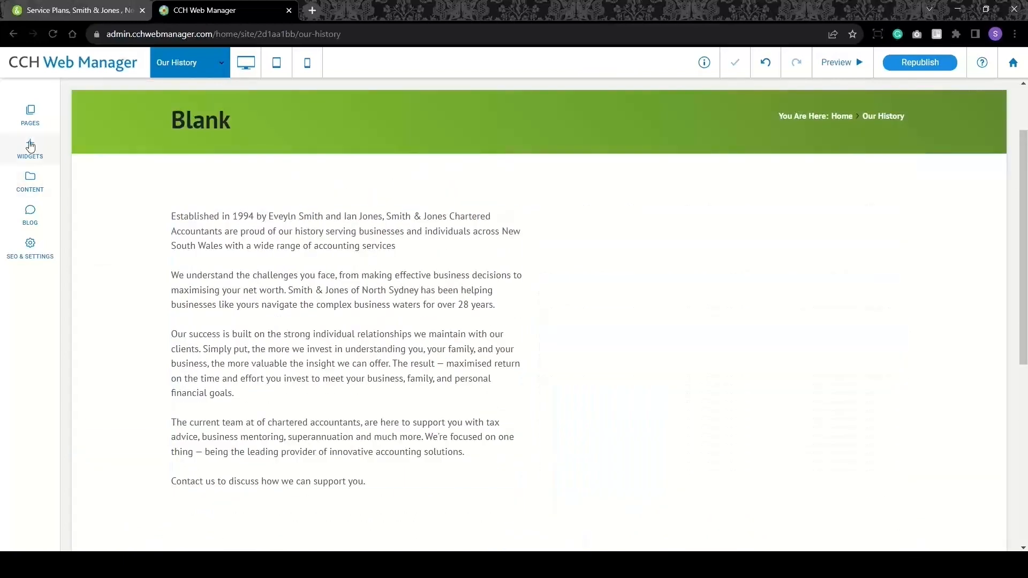
- Place an Image widget in the empty column and filter its image picker to Free Images
click(30, 146)
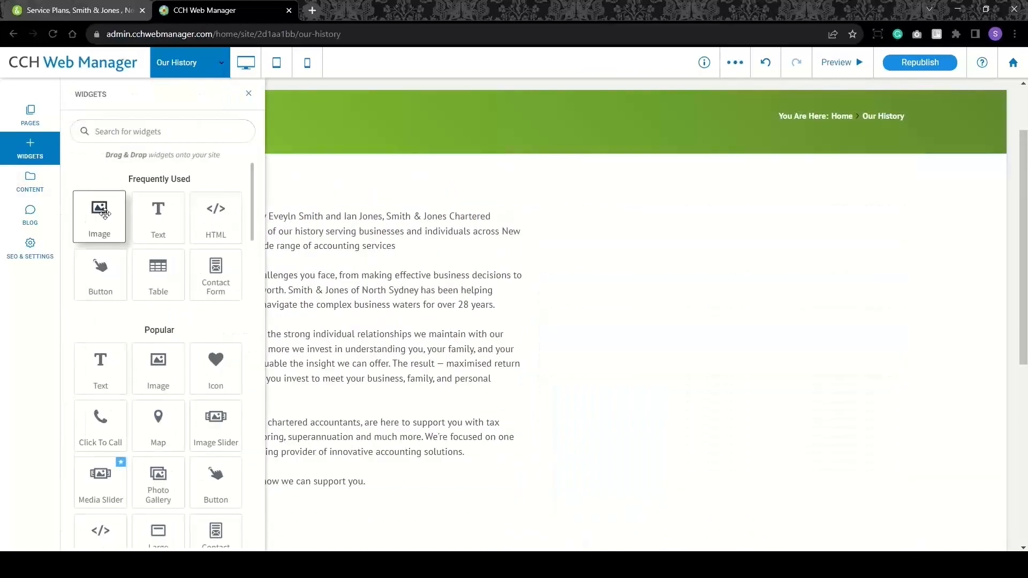
drag(105, 214, 653, 261)
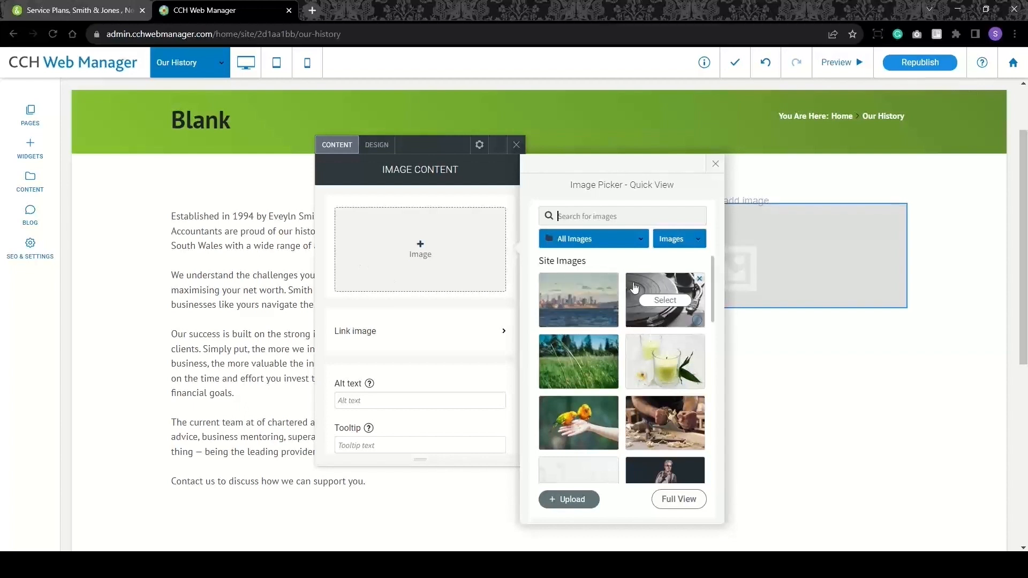
mouse_move(676, 343)
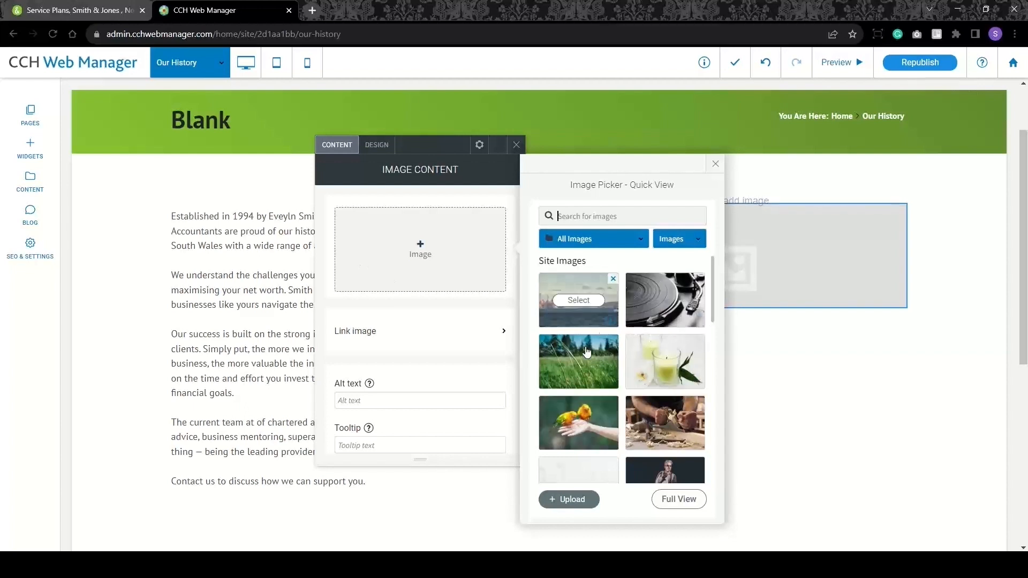
click(632, 239)
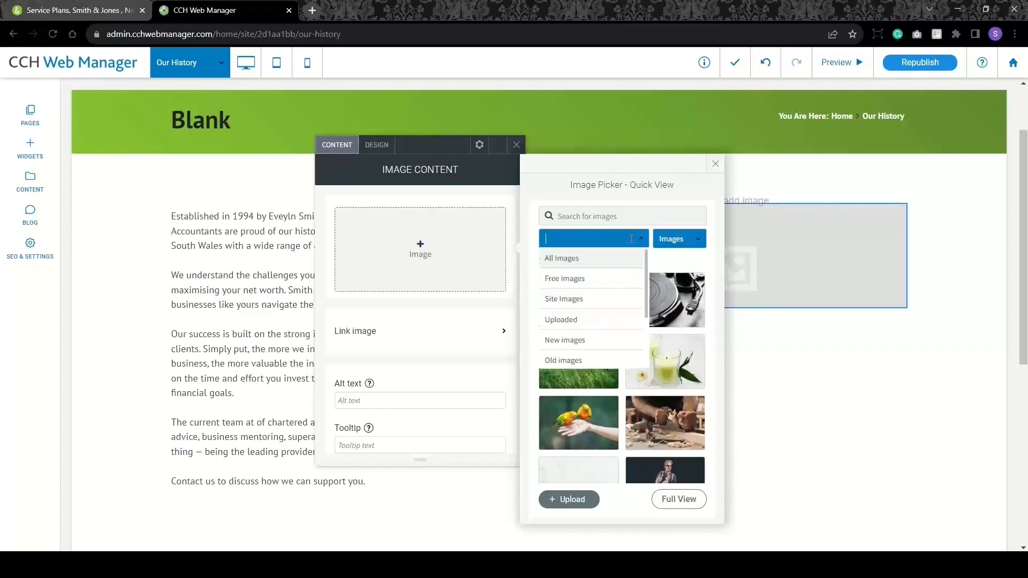
click(567, 279)
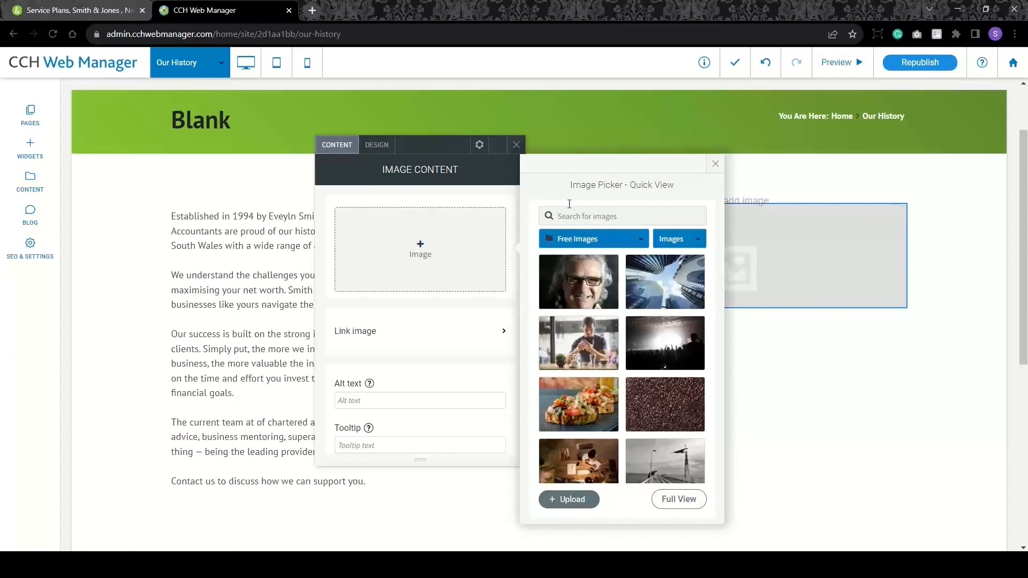
- Search the image picker for "sydney", choose the sunset beach photo from the site images and close the image settings
text(sydney)
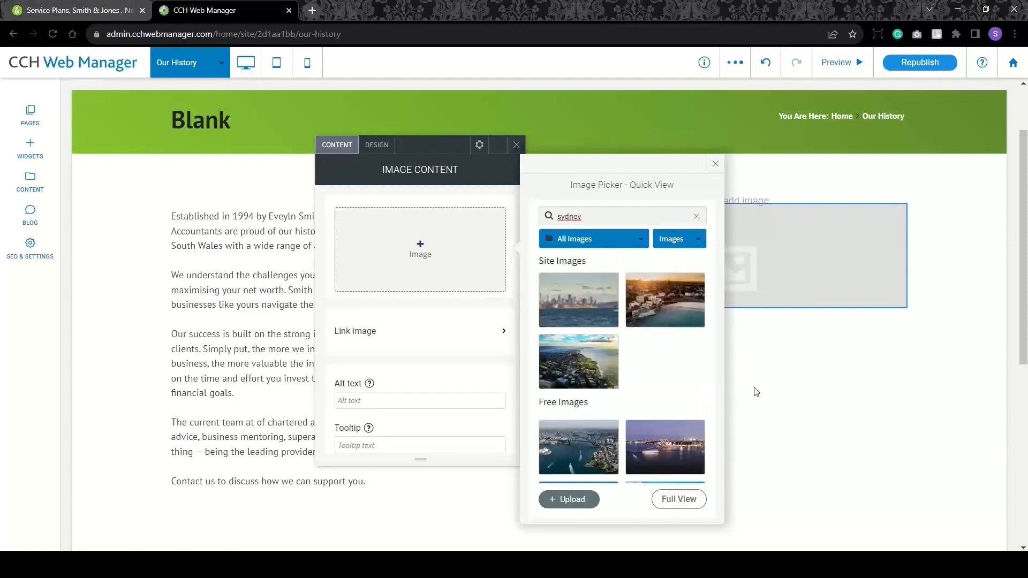
click(670, 318)
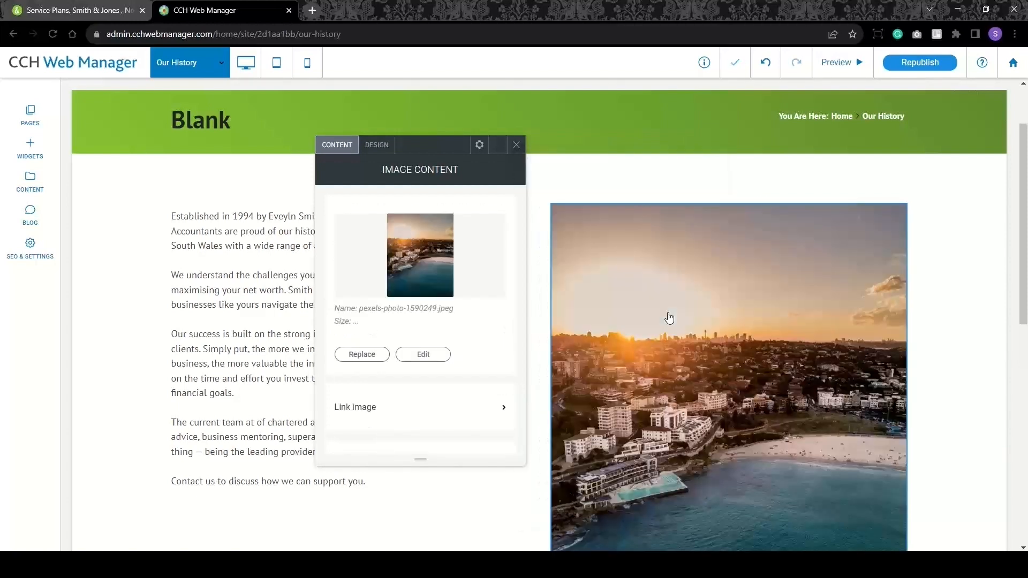
click(516, 147)
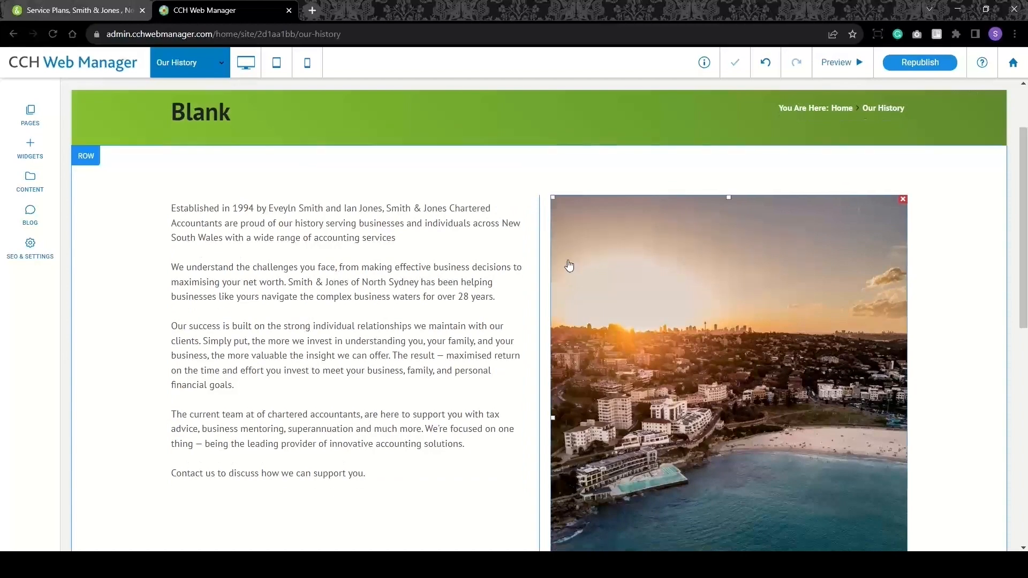
- Scale the sunset beach photo down to roughly the height of the text, and widen the text column beside it
scroll(569, 264, down, 2)
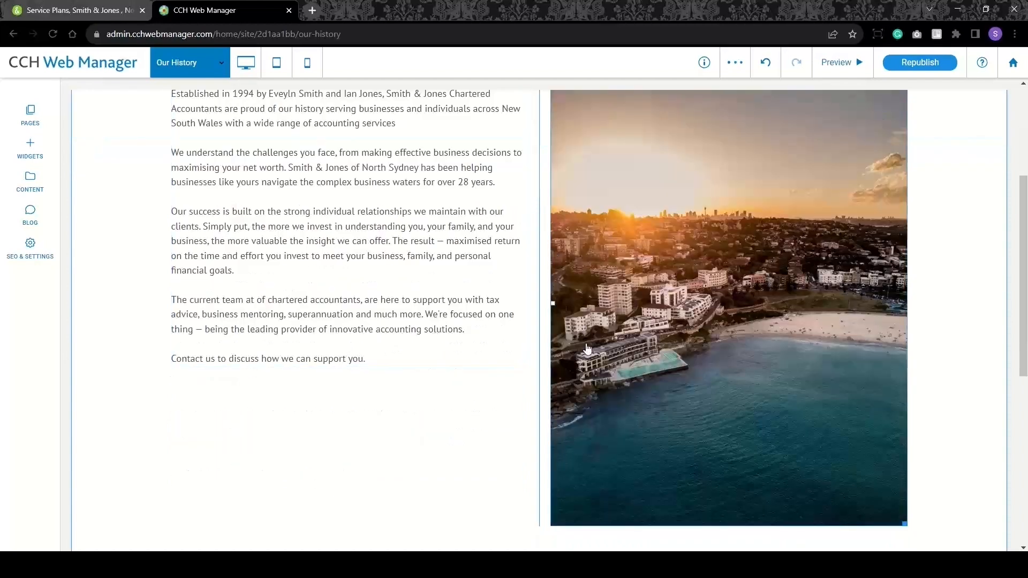
click(678, 345)
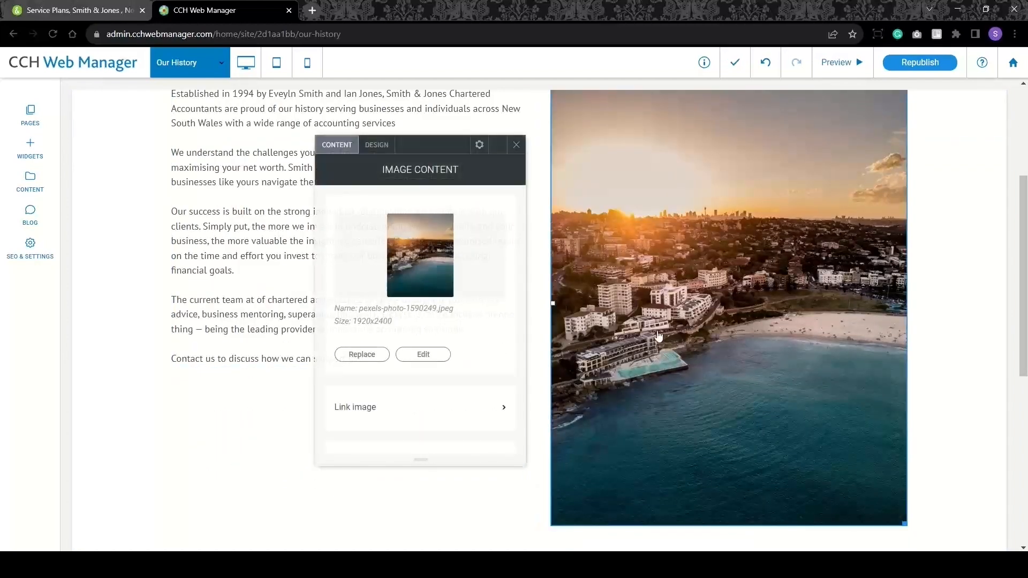
click(516, 144)
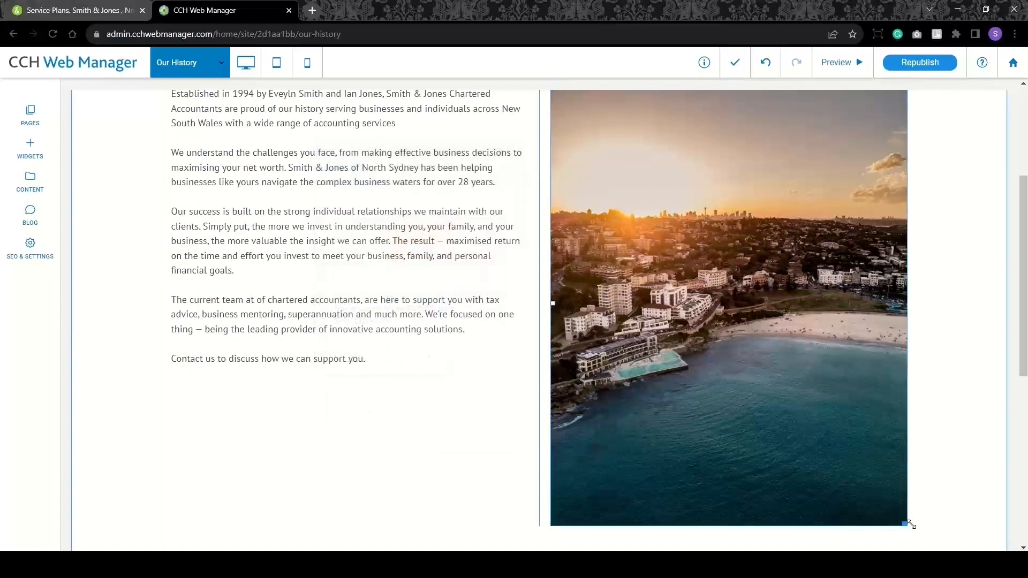
drag(911, 525, 843, 482)
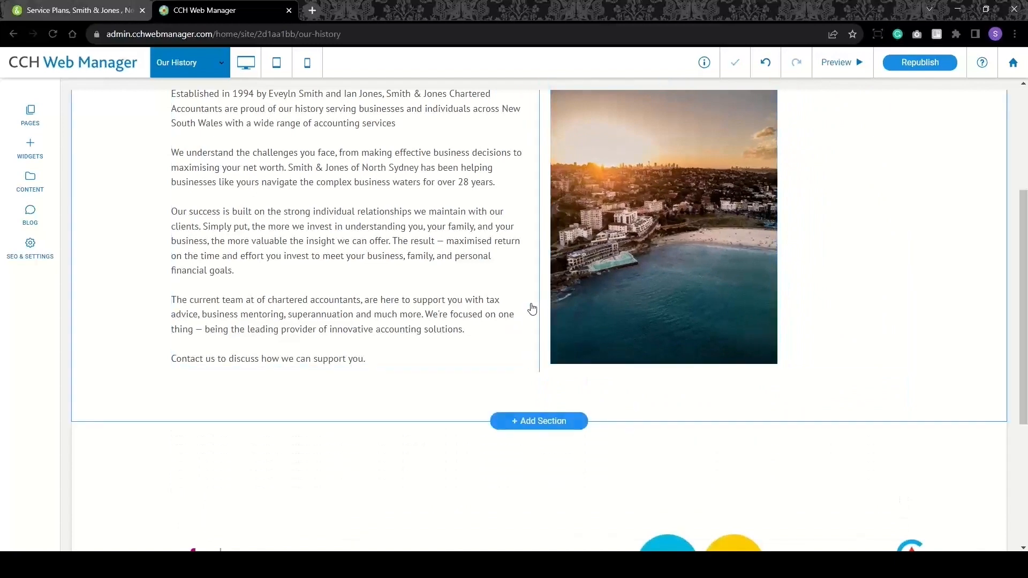
scroll(535, 316, up, 3)
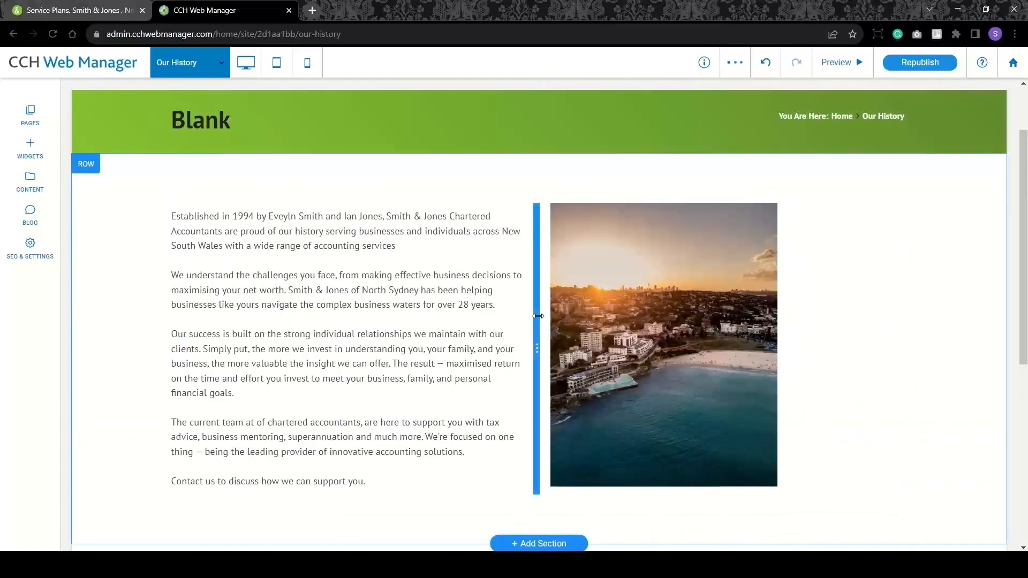
drag(536, 316, 647, 307)
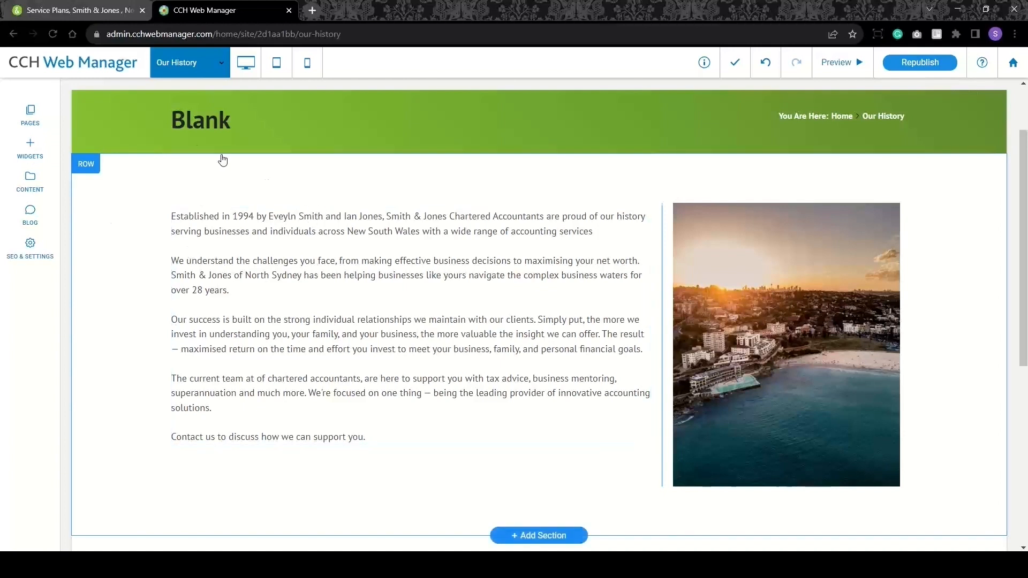
- Change the page heading in the green banner from "Blank" to "Our History" and finish editing it
click(205, 122)
double_click(208, 122)
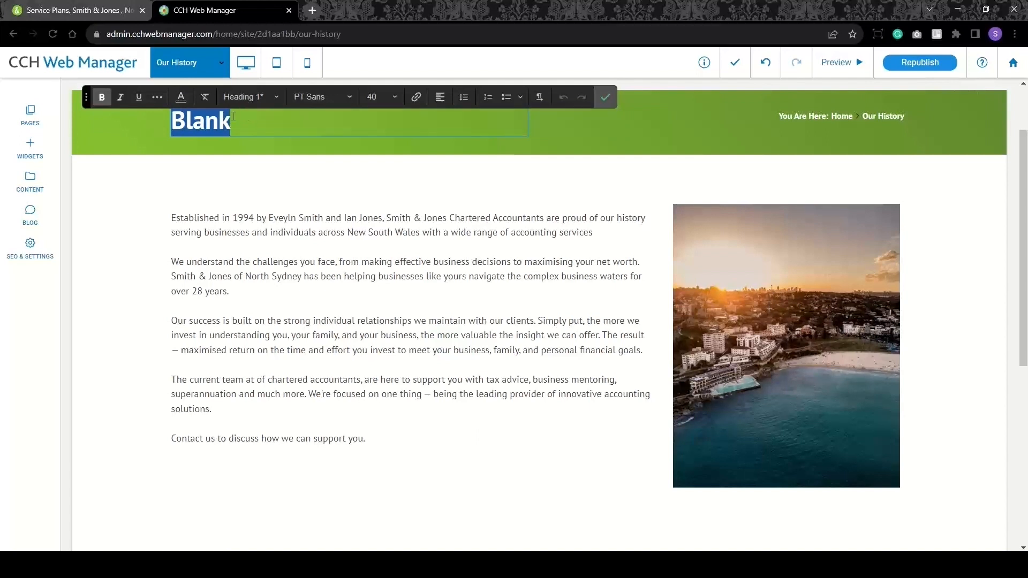
text(Our )
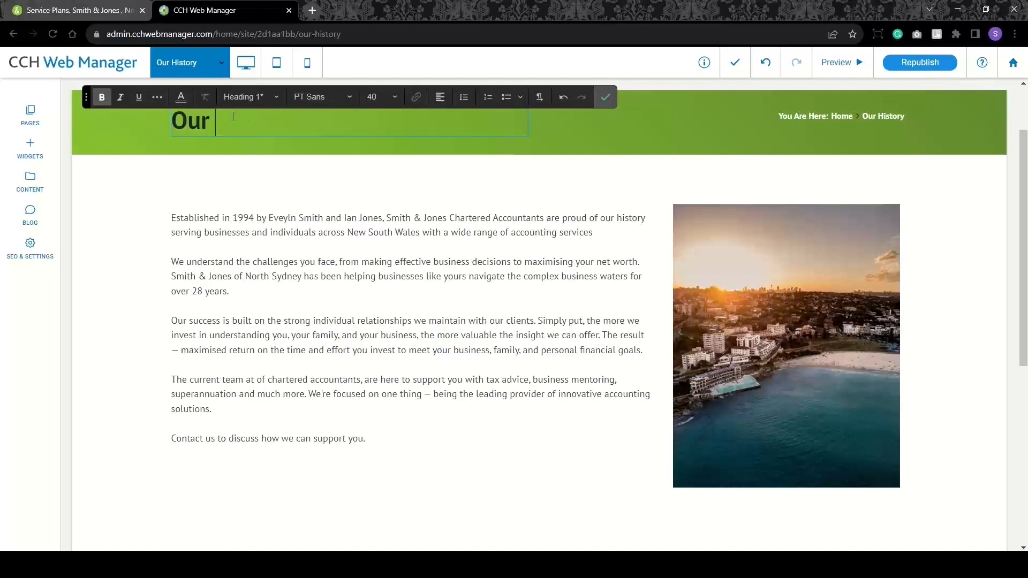
text(History)
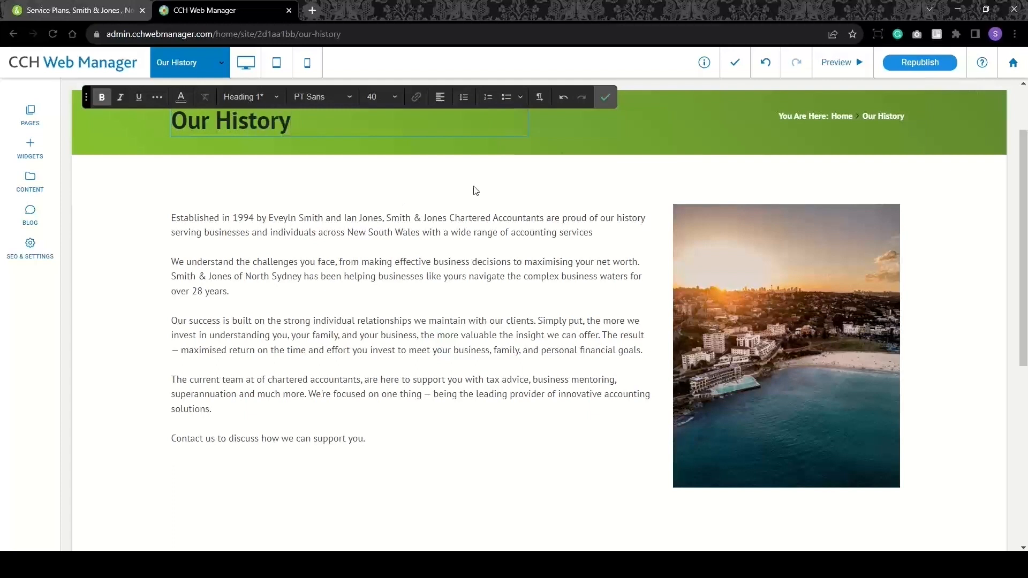
click(603, 99)
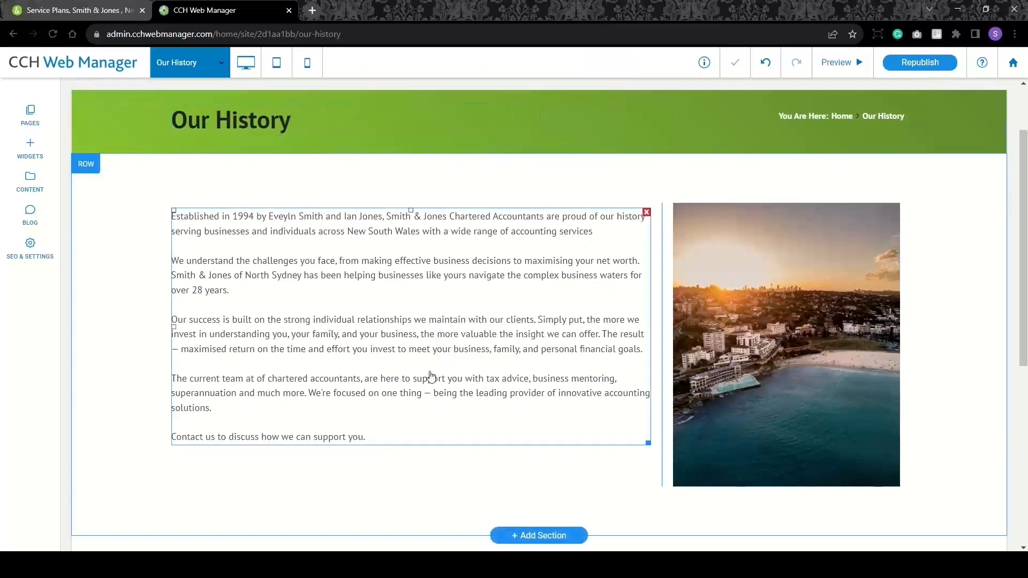
- Link the words "tax advice" in the fourth paragraph to the existing Tax Services page and finish editing the text
click(488, 384)
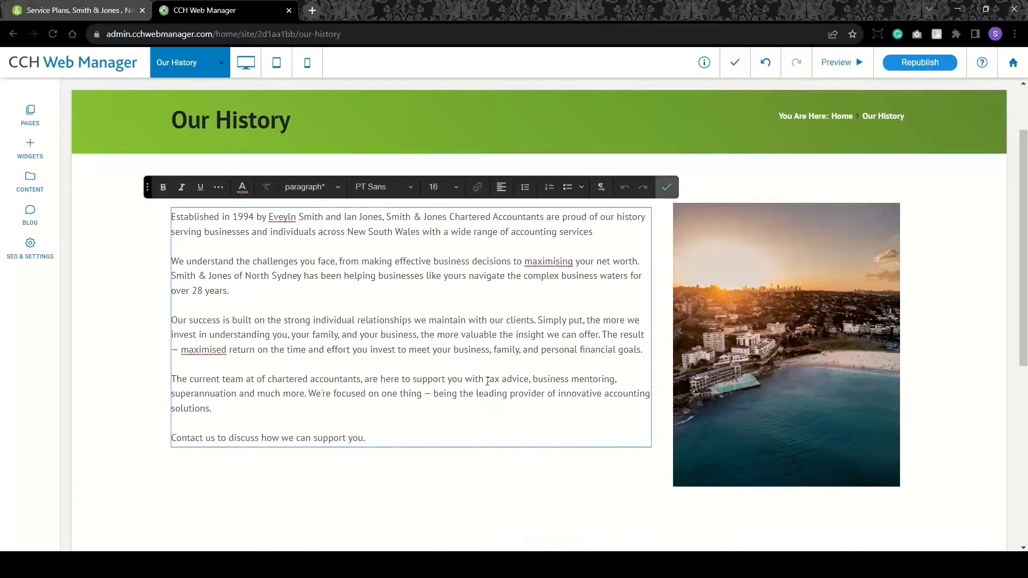
drag(487, 382, 529, 383)
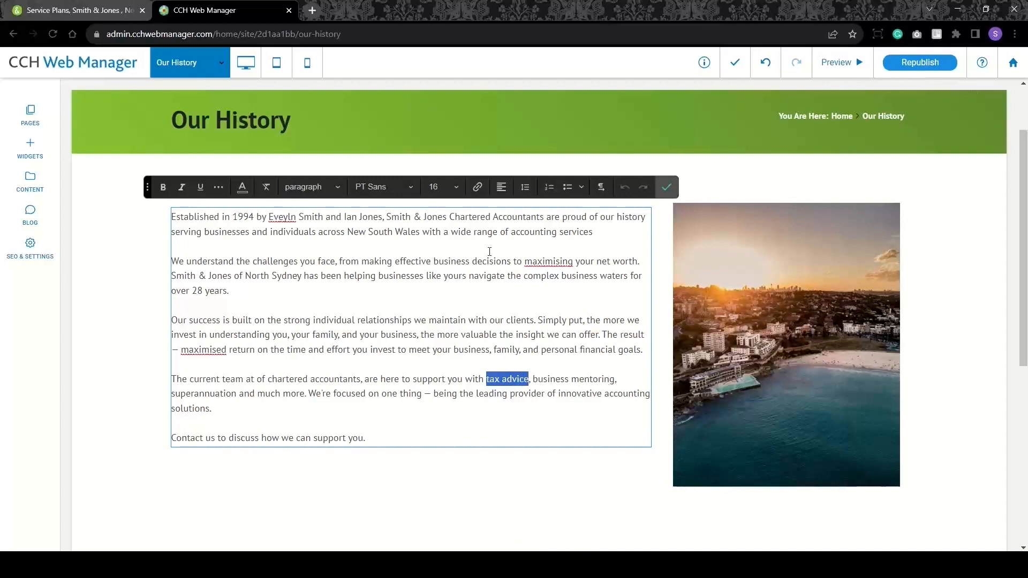
click(477, 187)
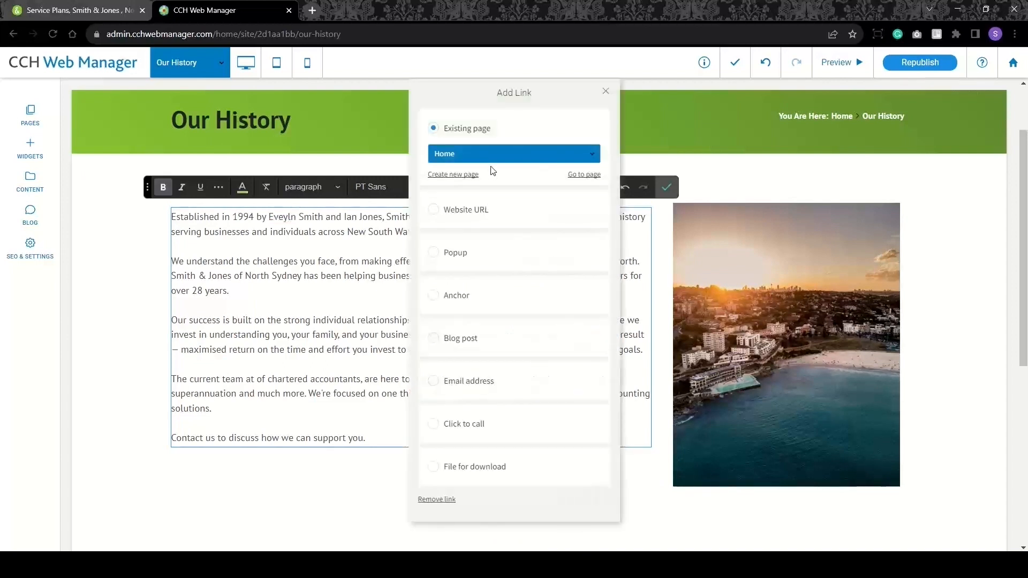
click(492, 155)
text(tax)
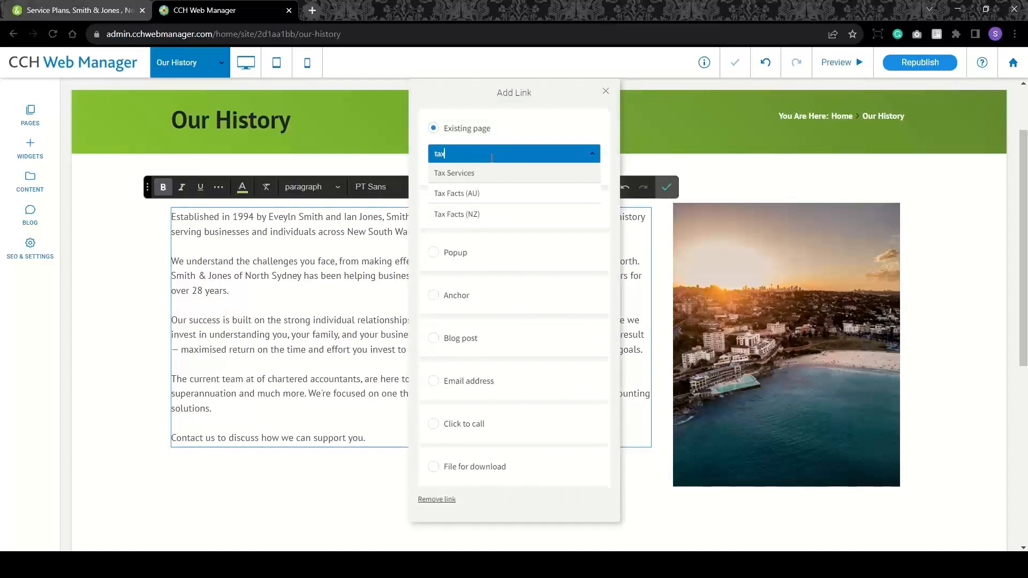
click(487, 173)
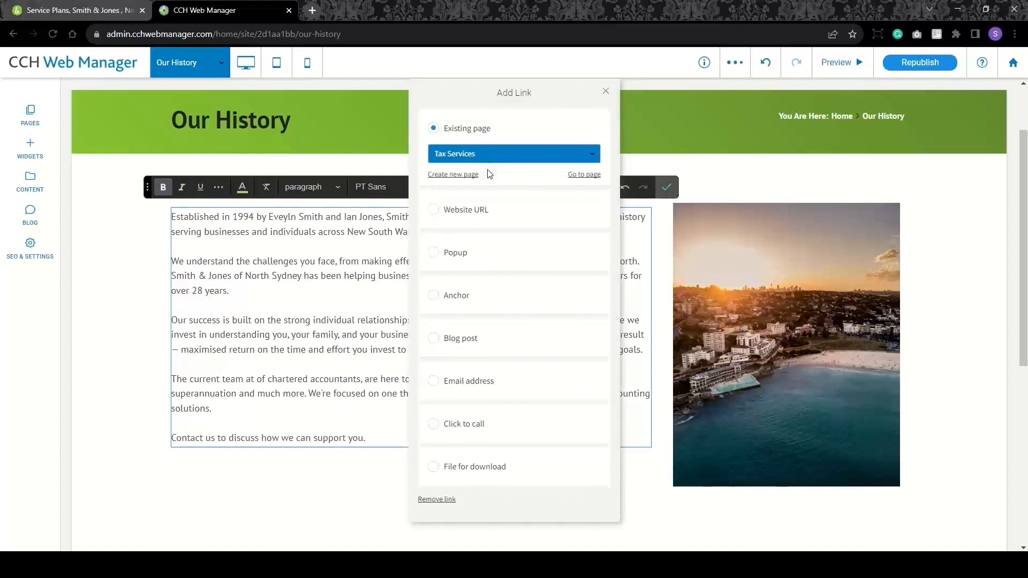
click(606, 92)
click(671, 187)
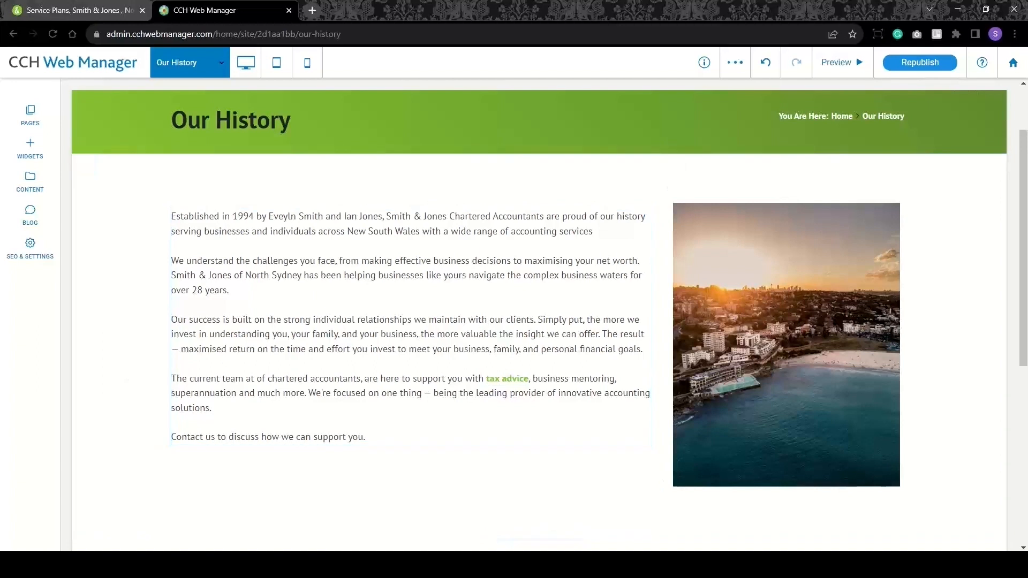
- Copy the closing sentence "Contact us to discuss how we can support you.", delete it with its empty line, and finish editing the text
click(270, 444)
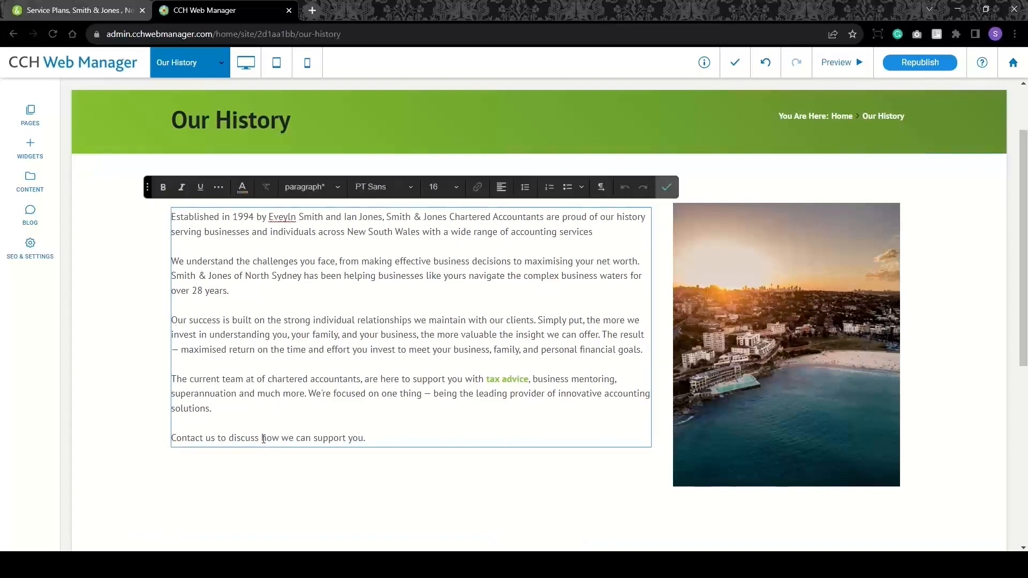
drag(410, 438, 171, 437)
key(ctrl+c)
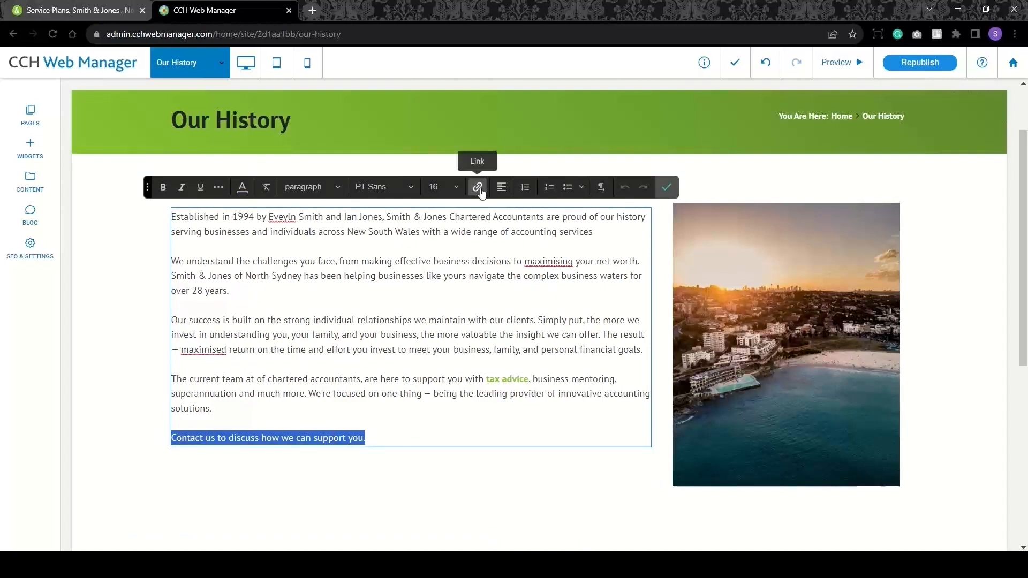
key(BackSpace)
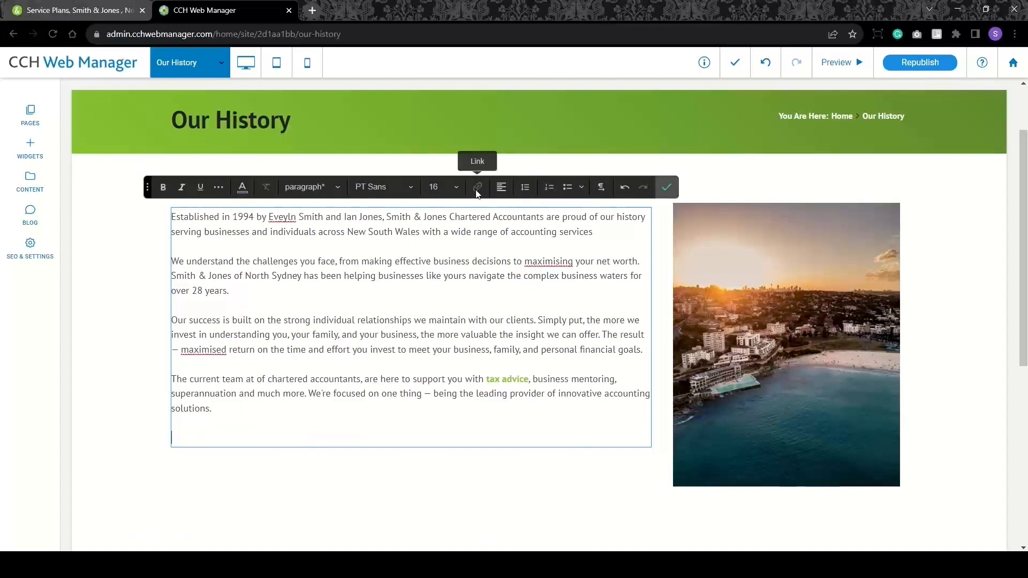
key(BackSpace)
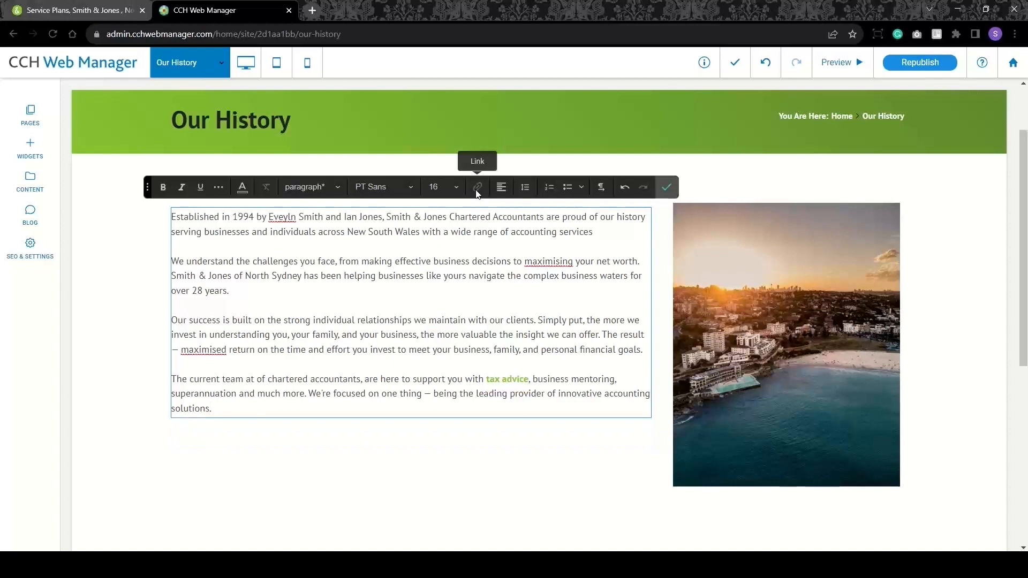
click(667, 186)
- Add a button widget below the history text and label it "Find out how we can support you."
click(33, 150)
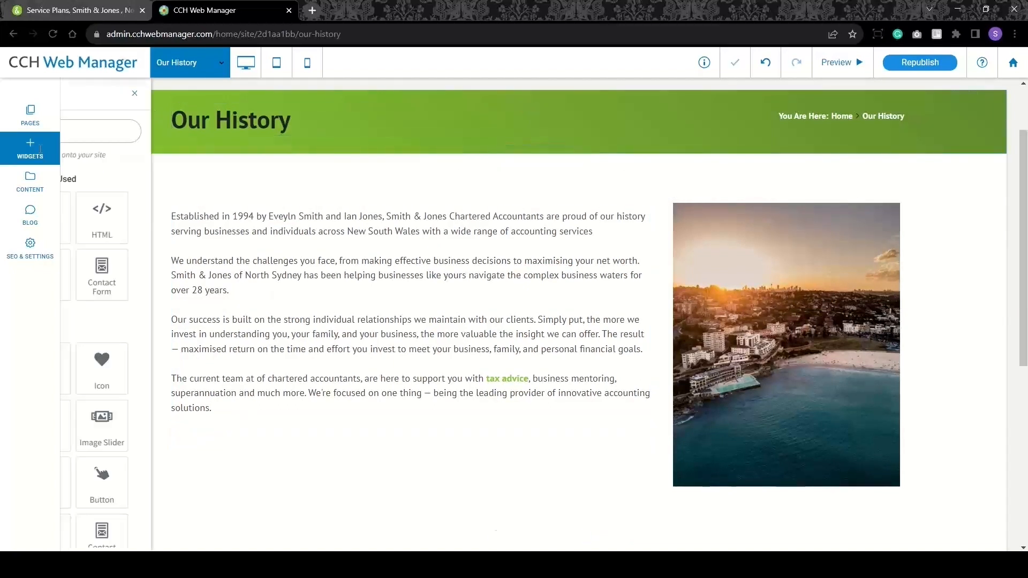
drag(100, 270, 336, 420)
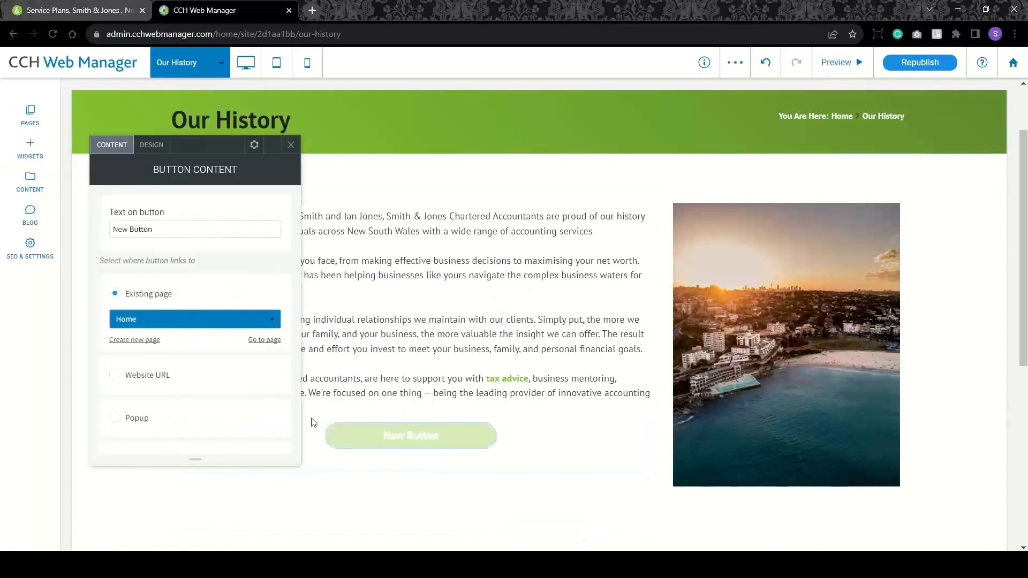
drag(175, 232, 99, 261)
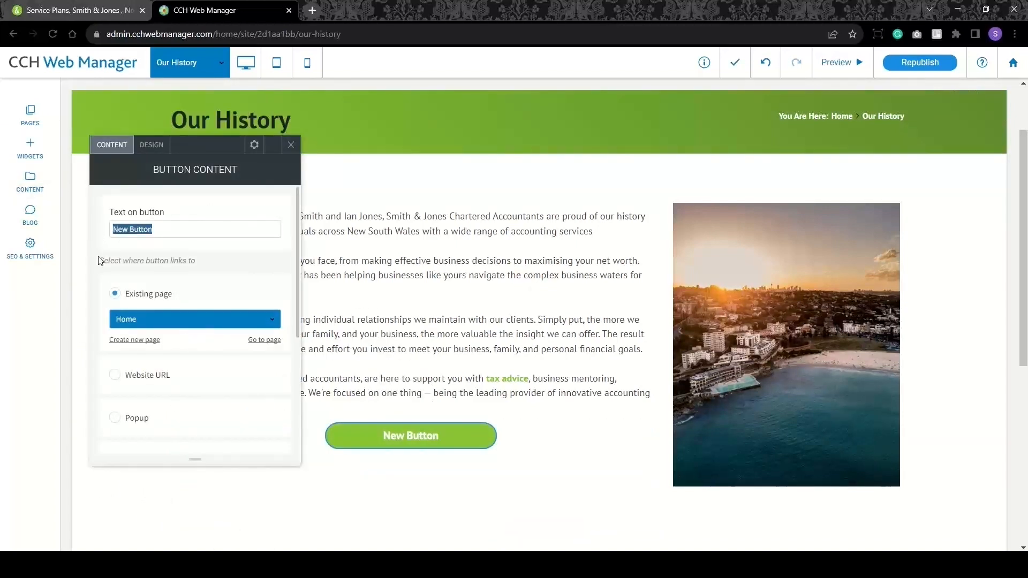
key(ctrl+v)
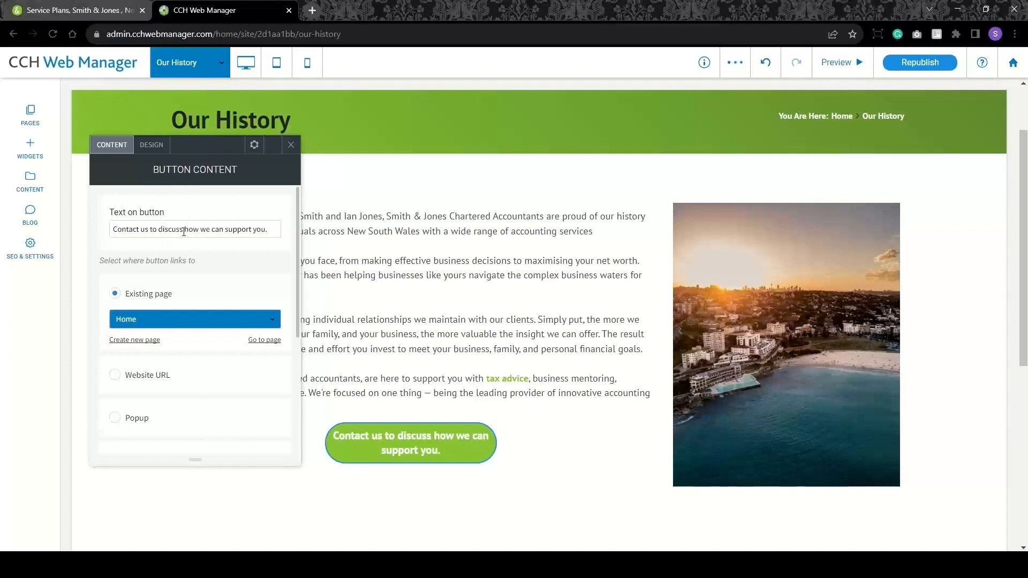
drag(182, 232, 67, 234)
key(BackSpace)
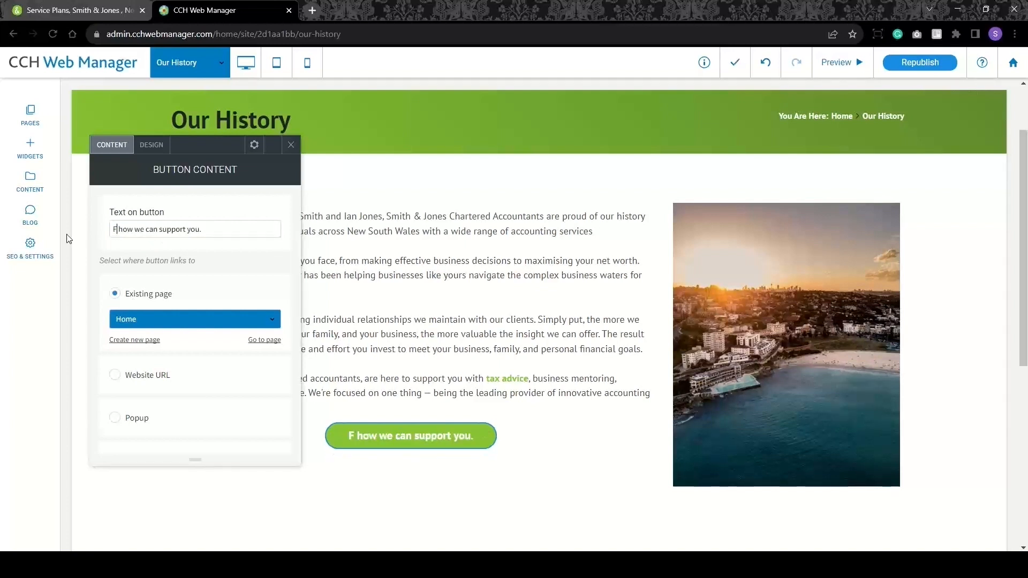
text(Find out)
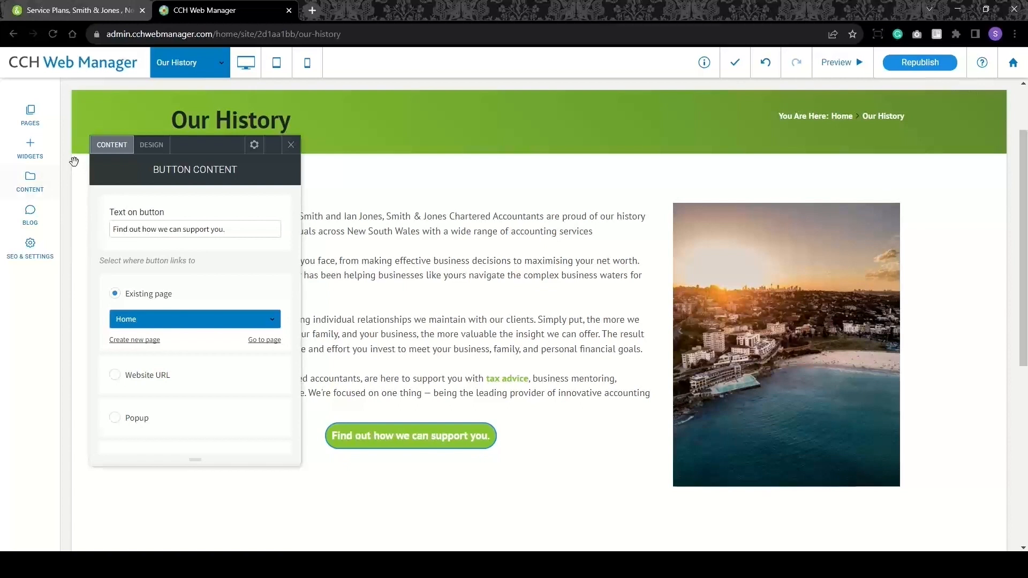
- Widen the new button to 340px in its design settings and close the settings
click(156, 152)
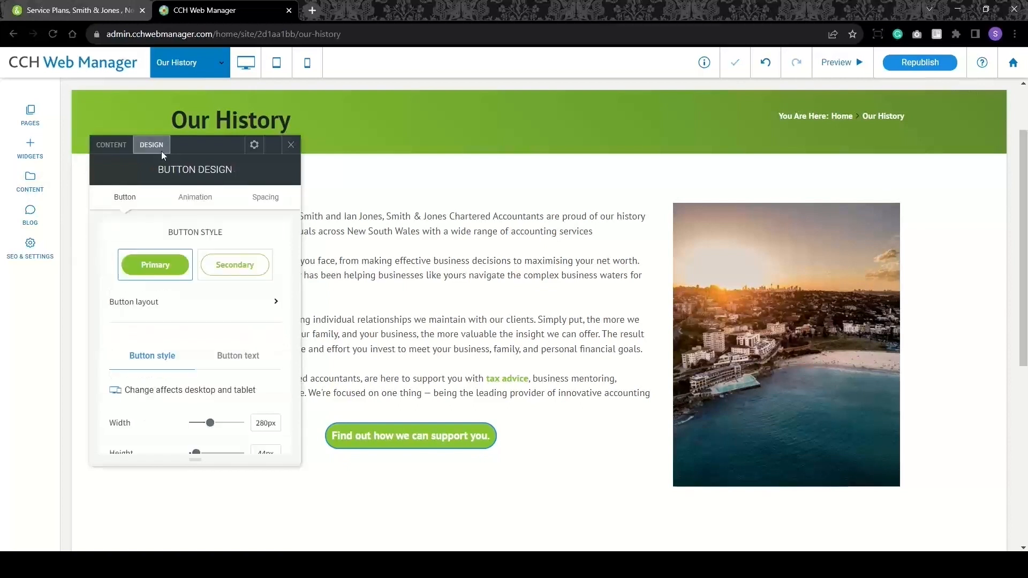
drag(211, 424, 214, 424)
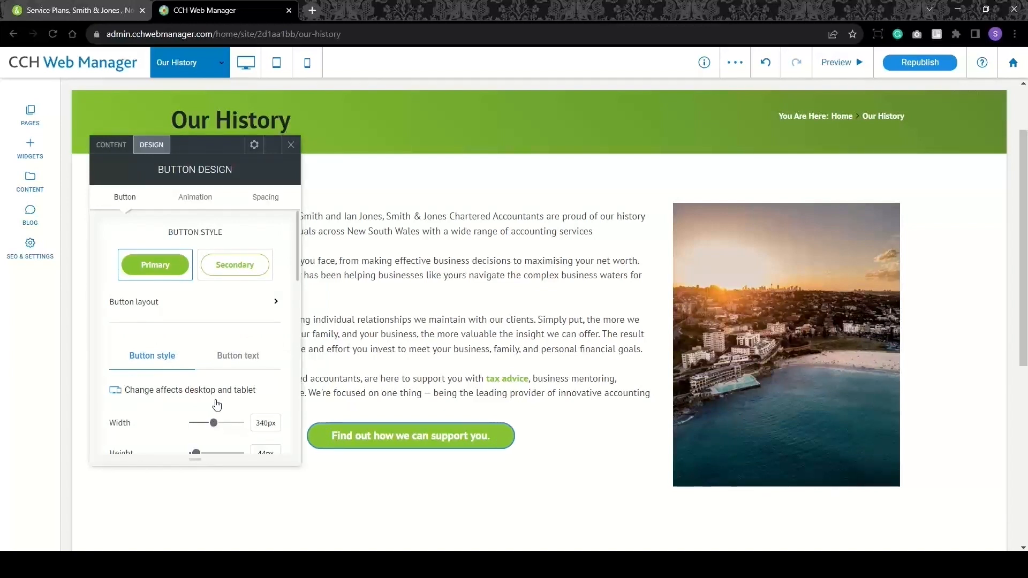
click(290, 149)
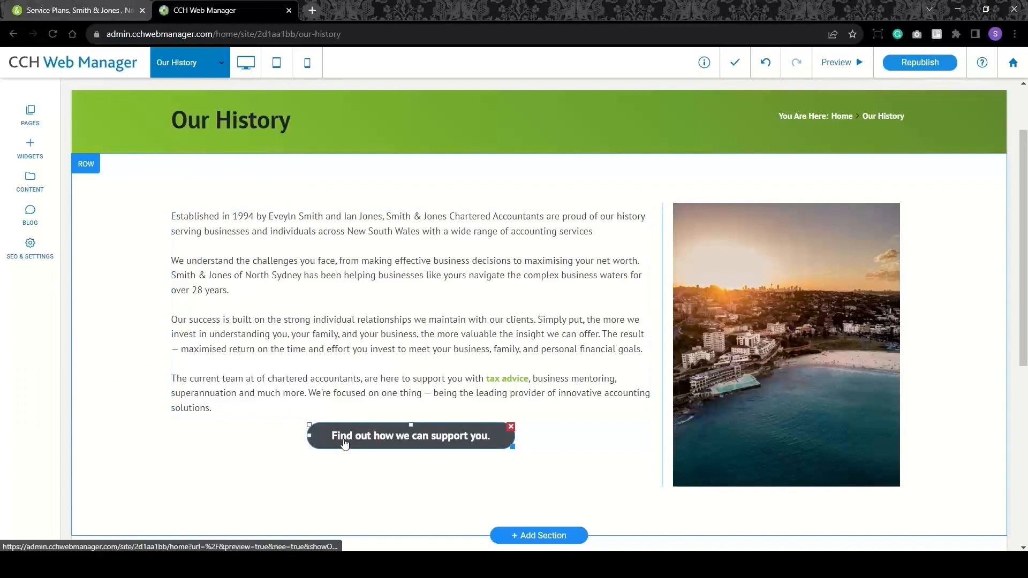
- Link the "Find out how we can support you." button to the existing Contact Details page and close its settings
click(375, 443)
click(168, 317)
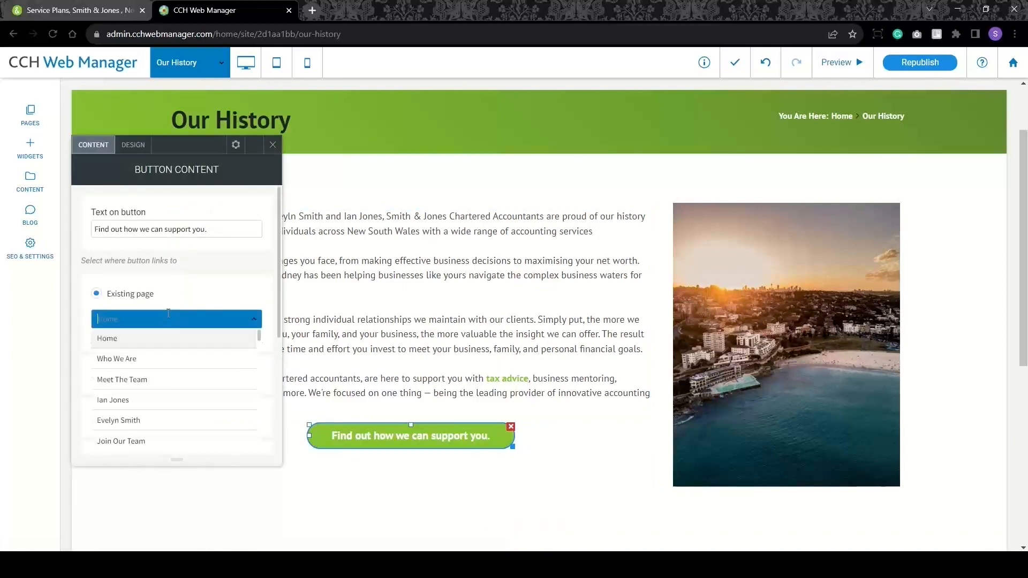
text(cont)
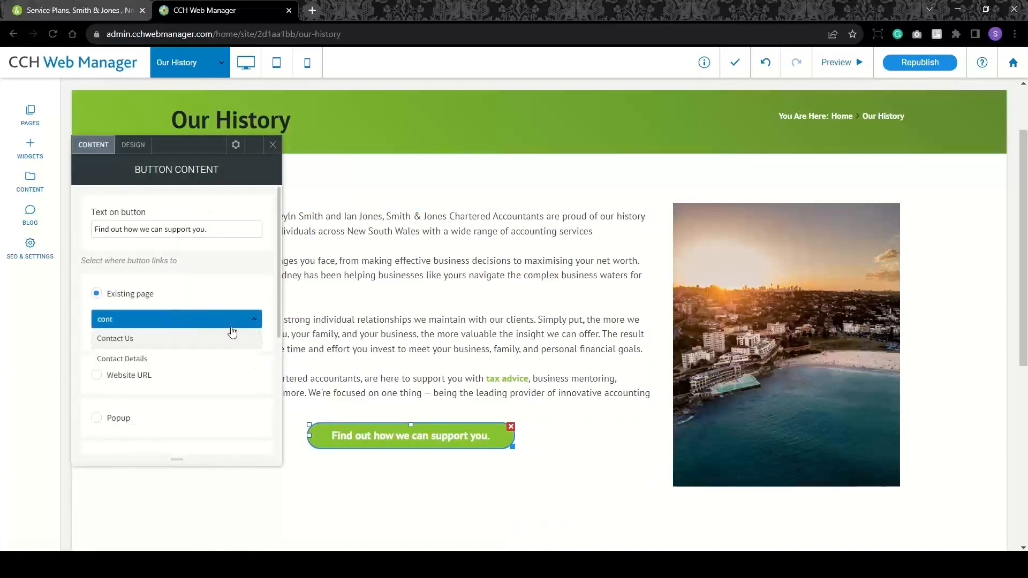
click(205, 358)
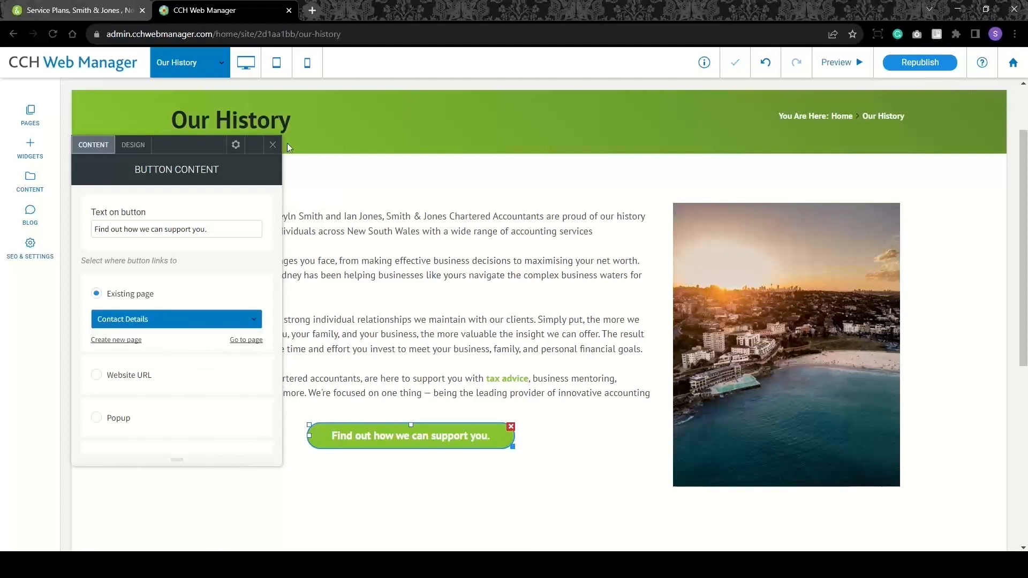
click(273, 145)
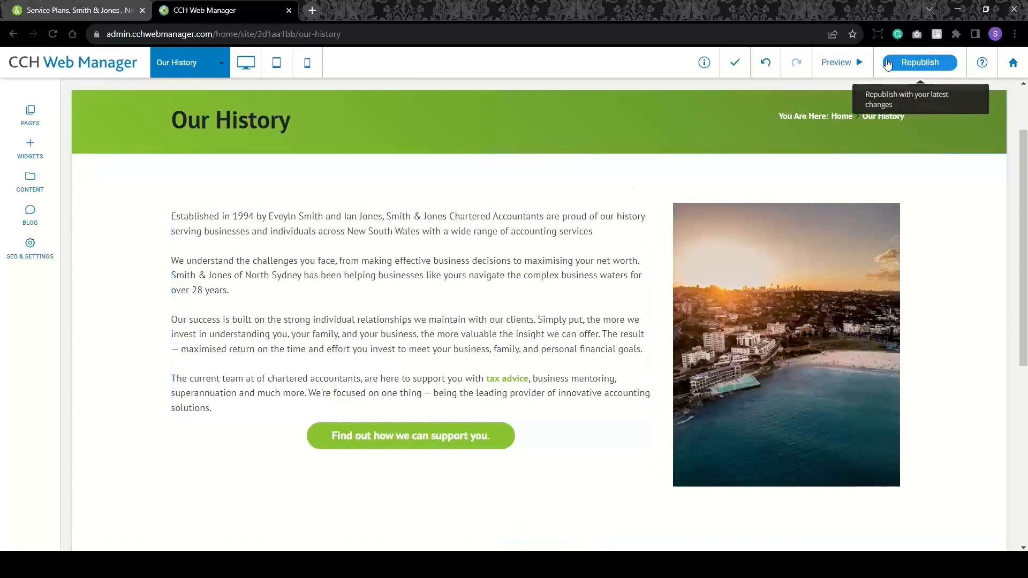
- Move the Our History page in the site's page list so it sits under Who We Are, below Join Our Team
scroll(459, 245, up, 2)
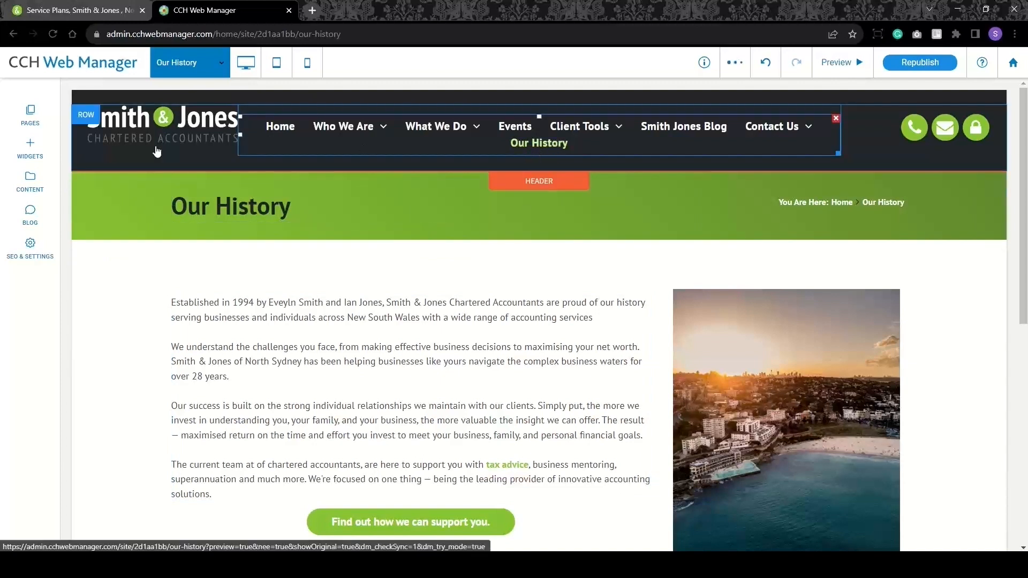
click(30, 117)
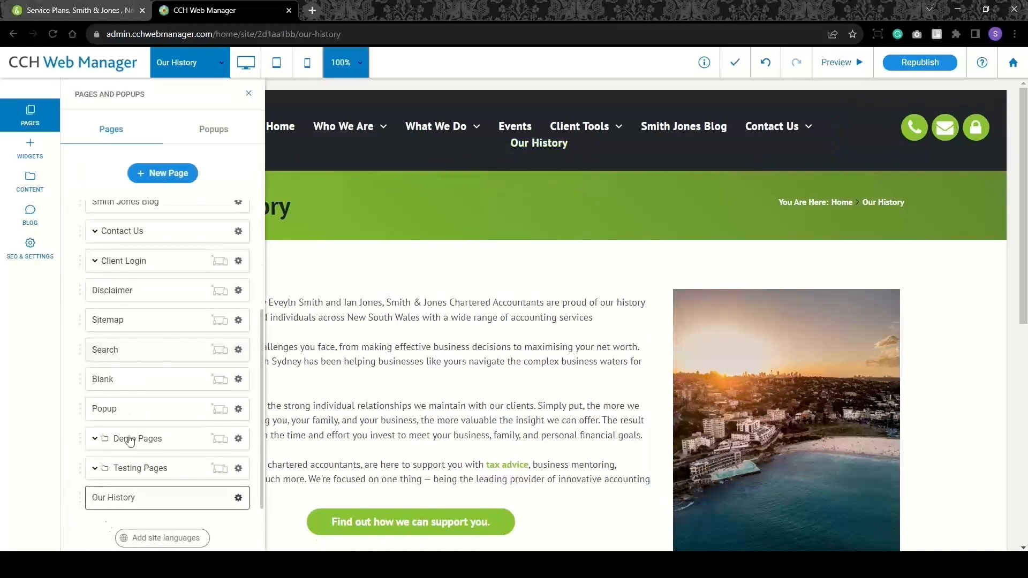
drag(84, 503, 121, 329)
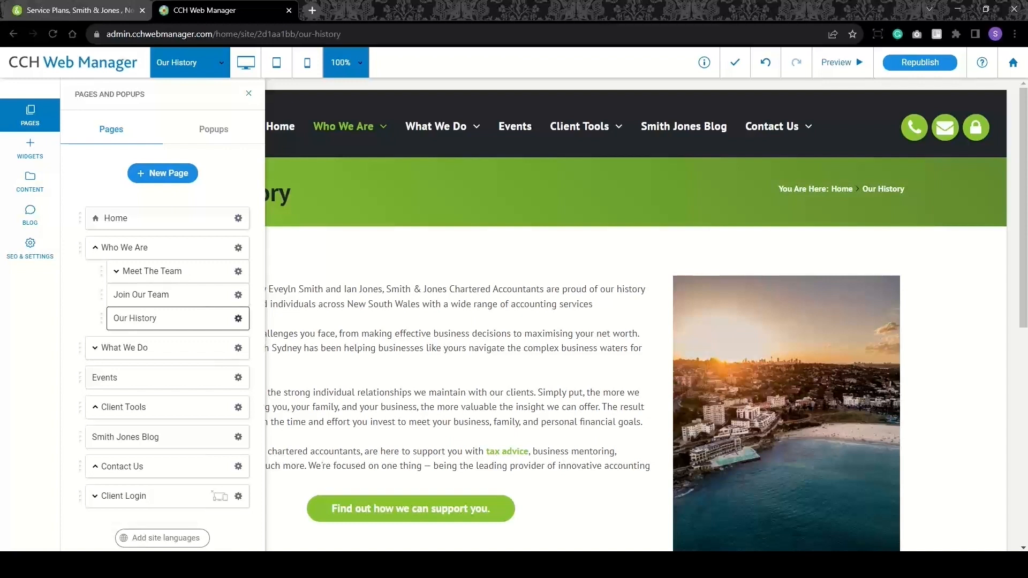
- Set the Our History page's meta title to "Our History, Smith Jones Chartered Accountants, North Sydney, NSW"
click(239, 320)
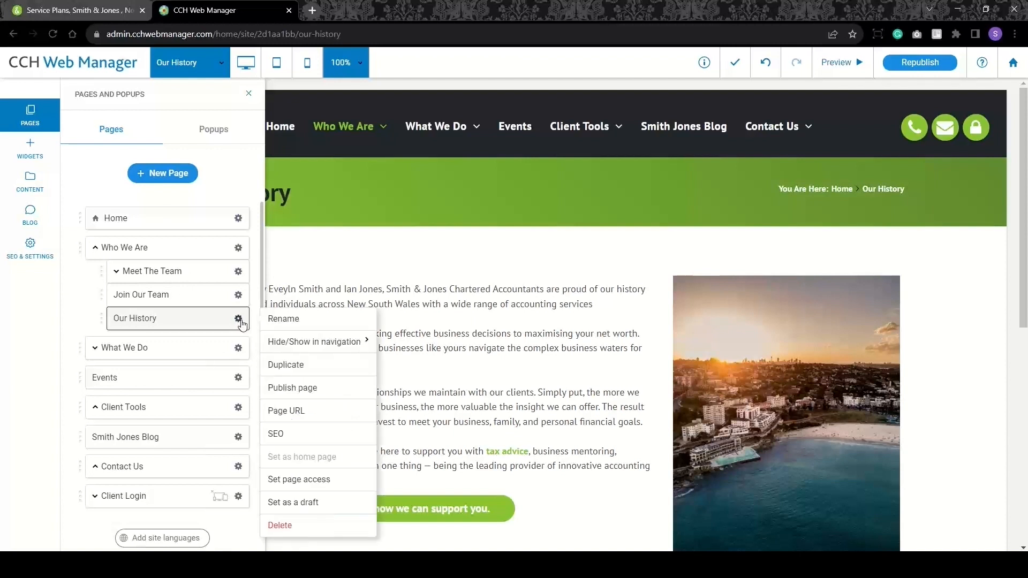
click(296, 417)
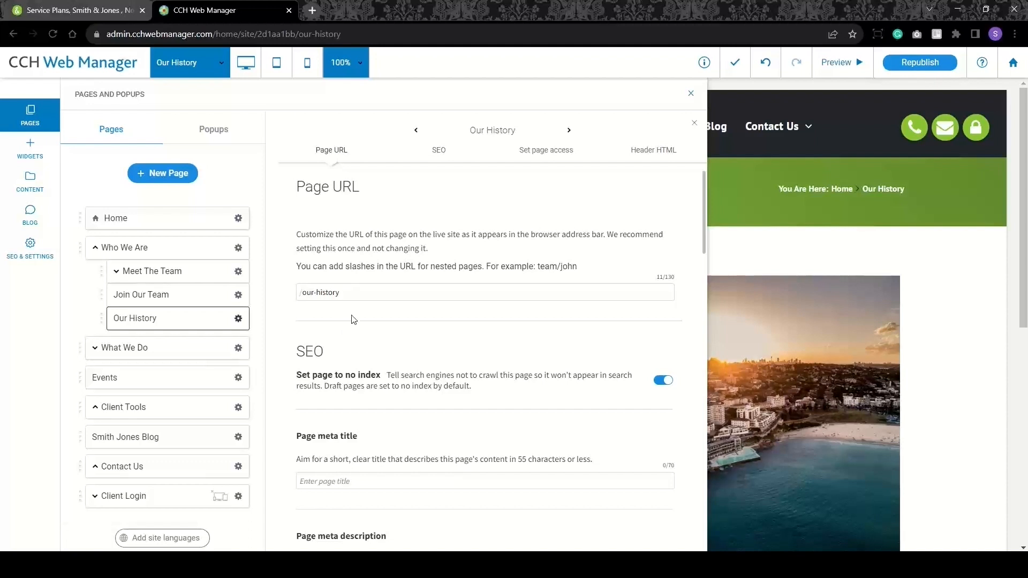
scroll(381, 292, down, 2)
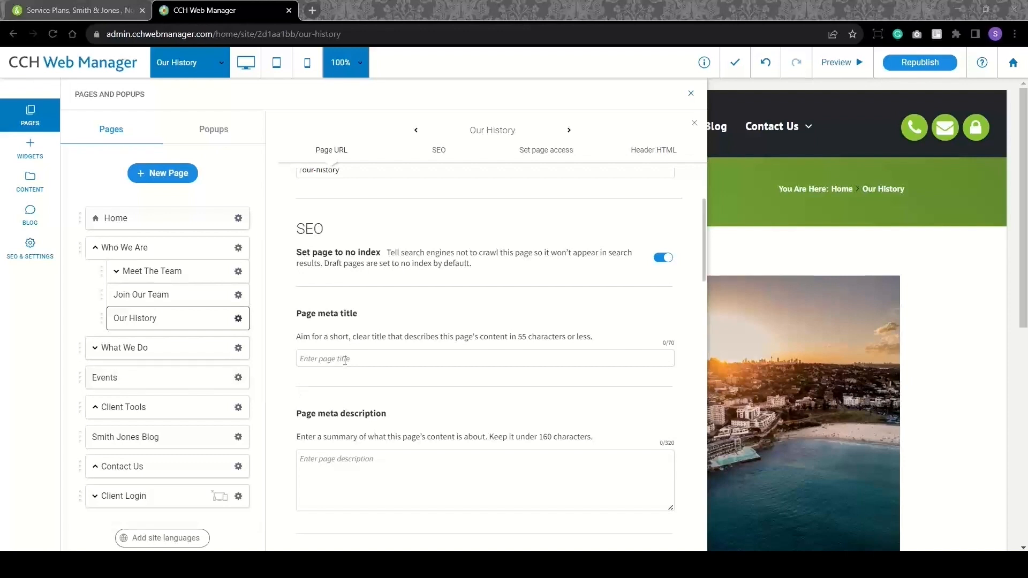
click(321, 359)
text(Our History, Smith Jones Chartered Accountants, North Sydney, NSW)
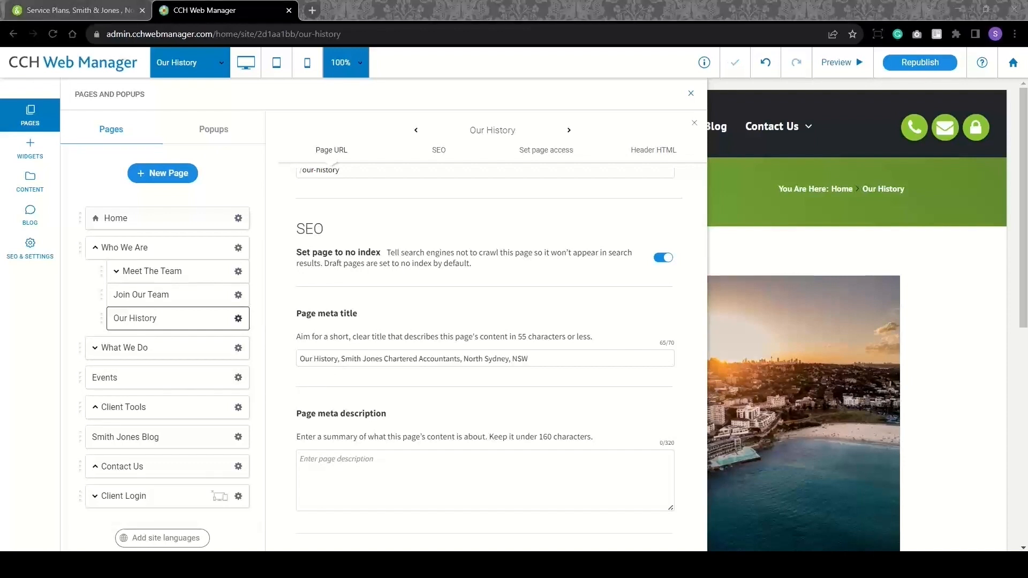
- Write the page meta description about Smith & Jones, established in 1994, providing accounting solutions across New South Wales plus tax advice, business mentoring and superannuation
click(546, 489)
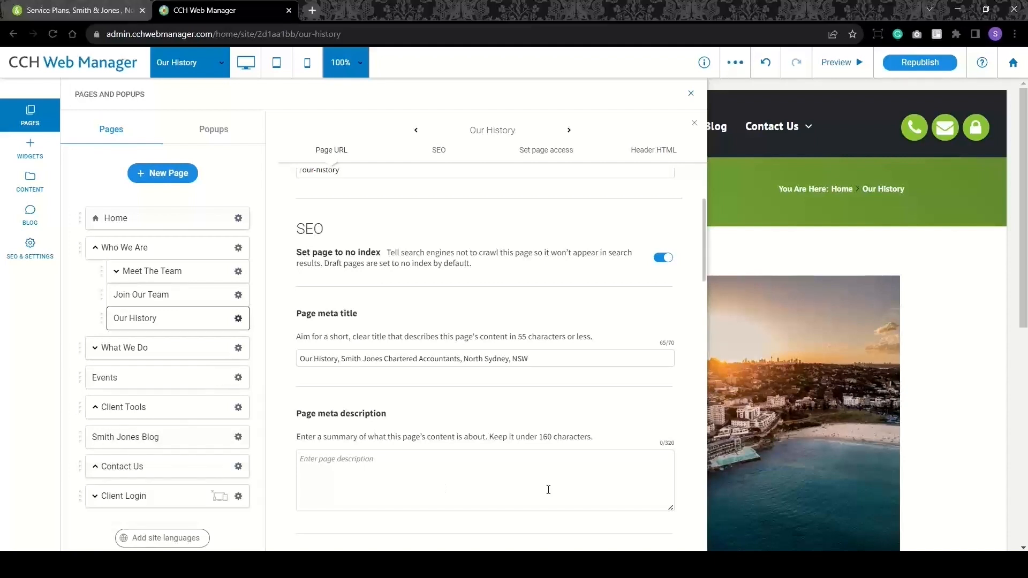
text(Smith & Jones was established in 1994 and has been providing accounting solutions to businesses and individuals across New South Wales since. Our chartered accountants are here to support you with tax advice, business mentoring, superannuation and much more.)
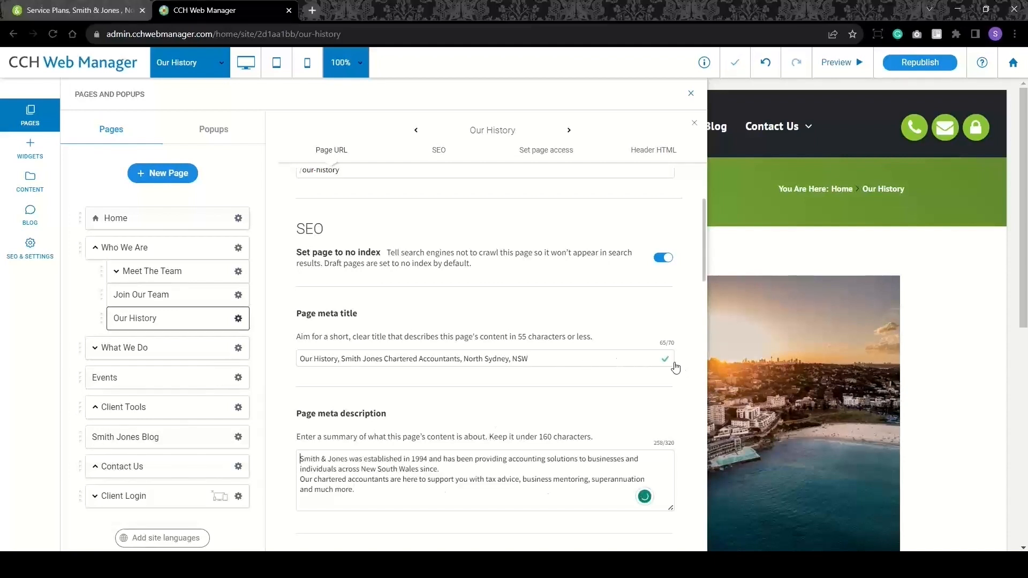
key(Tab)
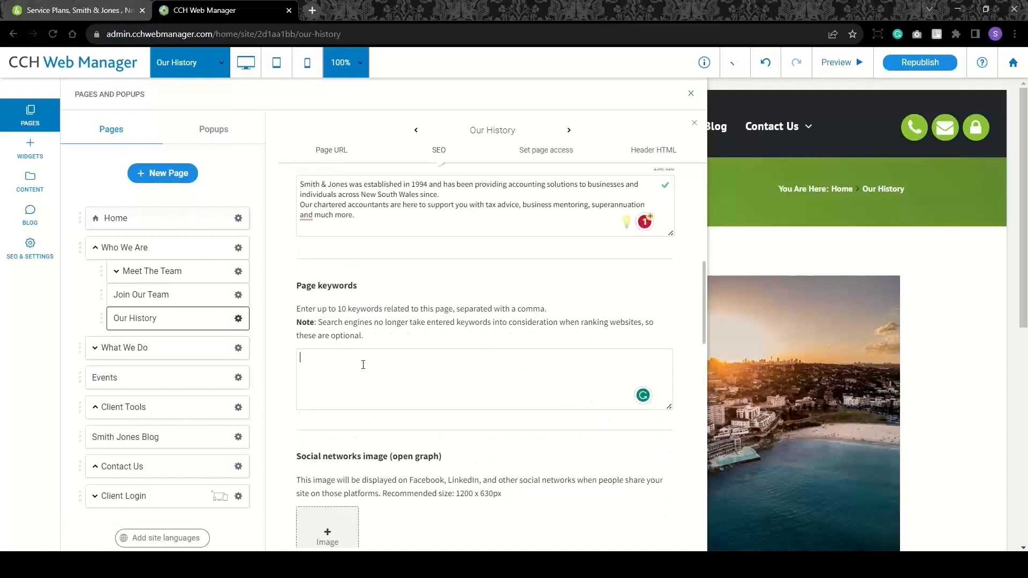
scroll(375, 375, up, 5)
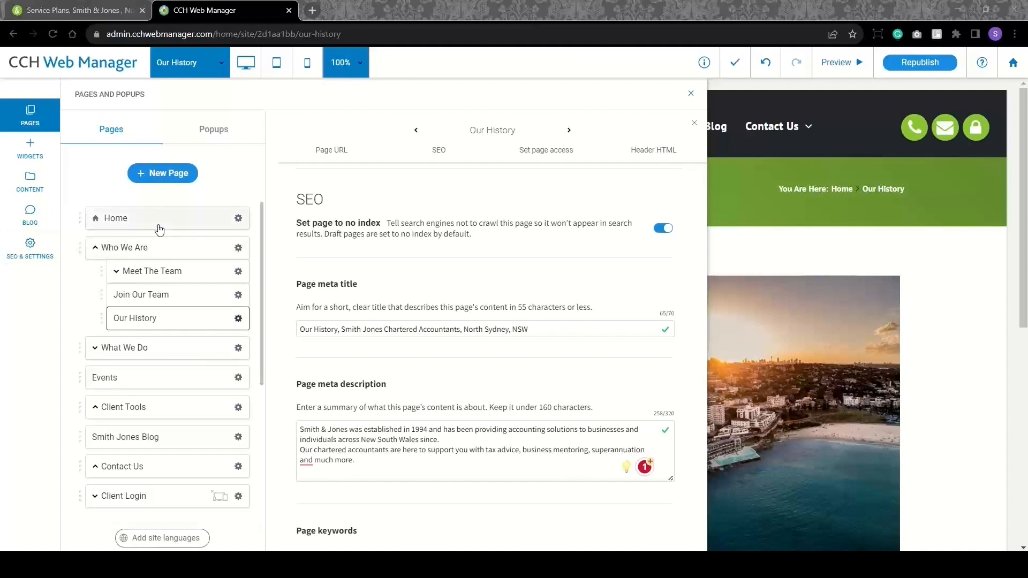
- Duplicate the Contact Details page under Contact Us as "Demo Contact Details", close the page list, and bring the copy's enquiry form into view
scroll(149, 215, down, 5)
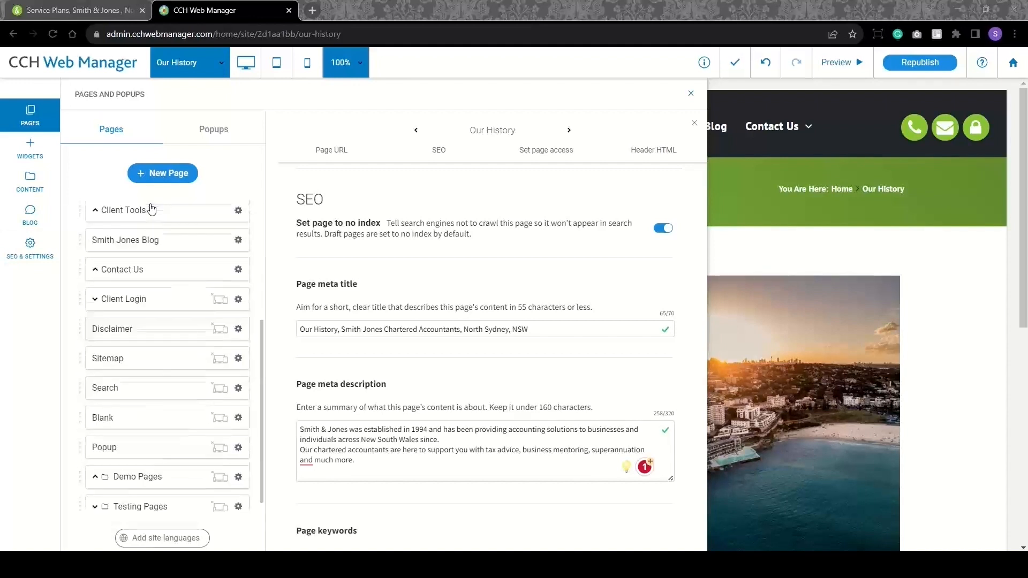
scroll(190, 338, up, 3)
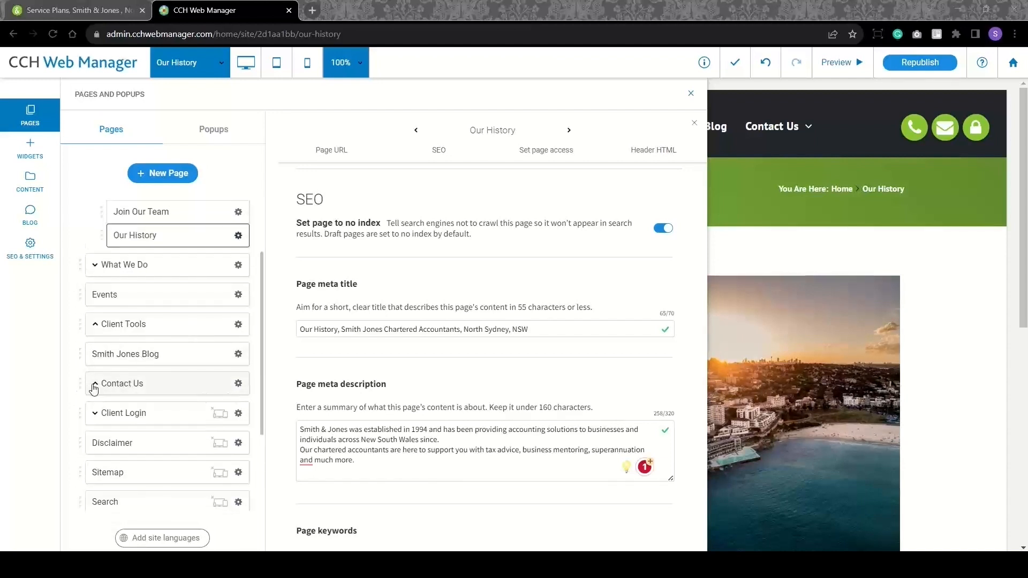
click(94, 384)
click(239, 408)
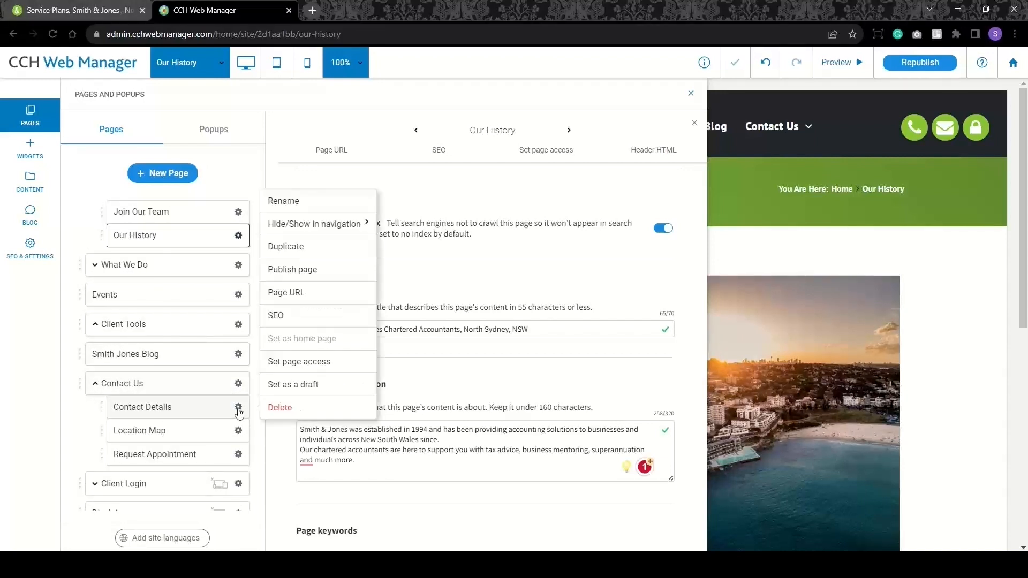
click(310, 250)
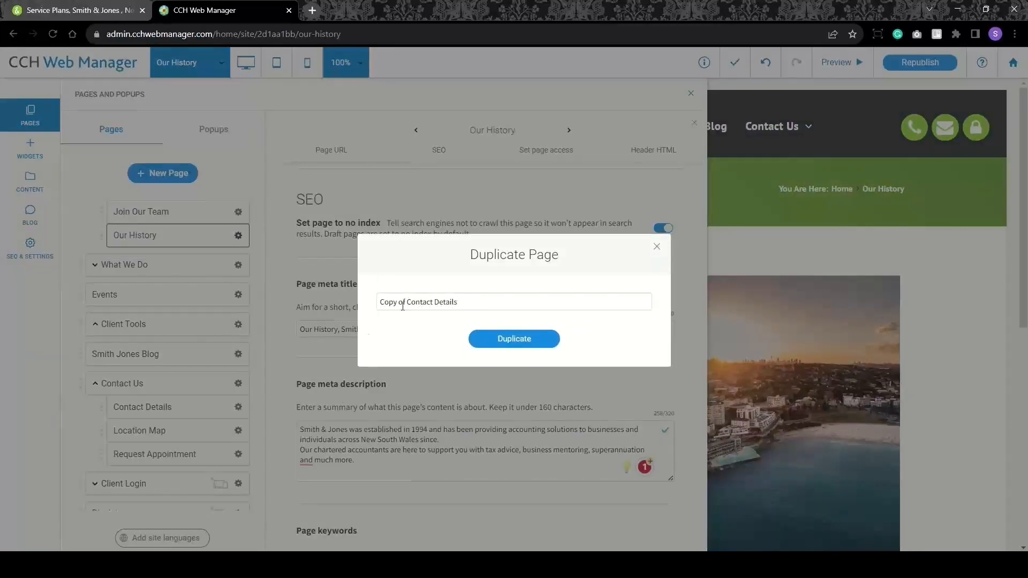
drag(403, 306, 373, 308)
key(BackSpace)
text(Demo)
click(509, 340)
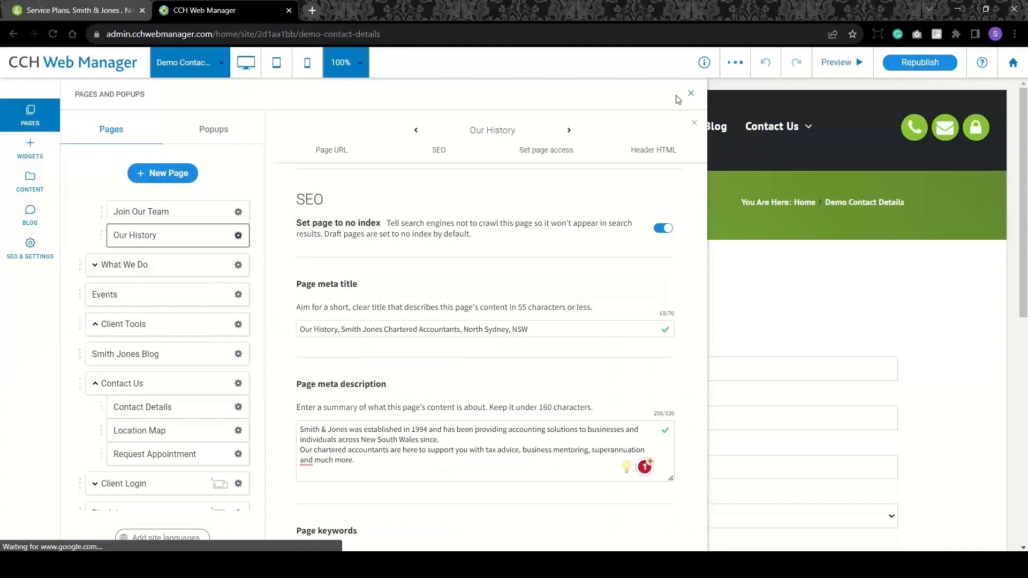
click(691, 93)
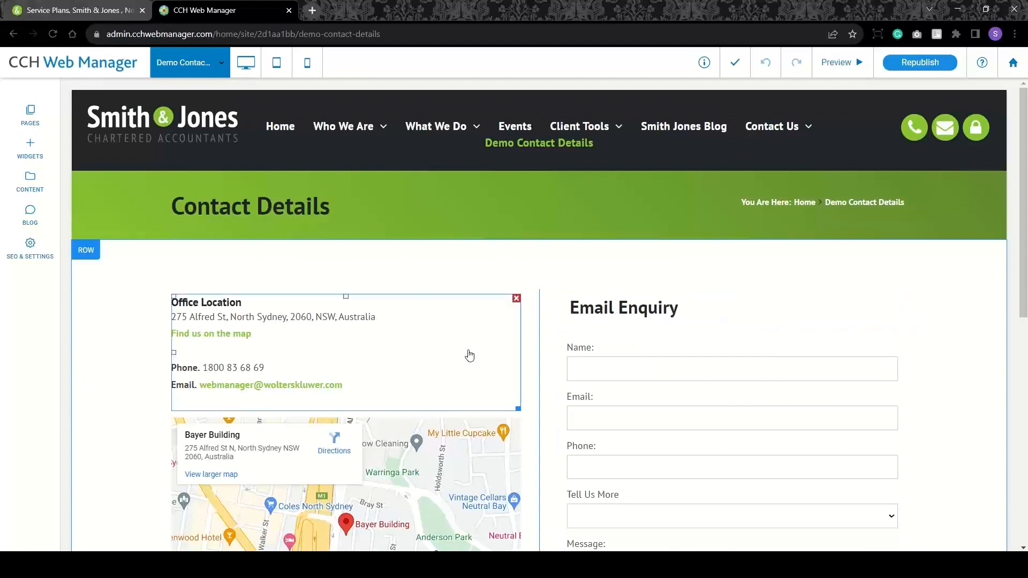
scroll(673, 360, down, 2)
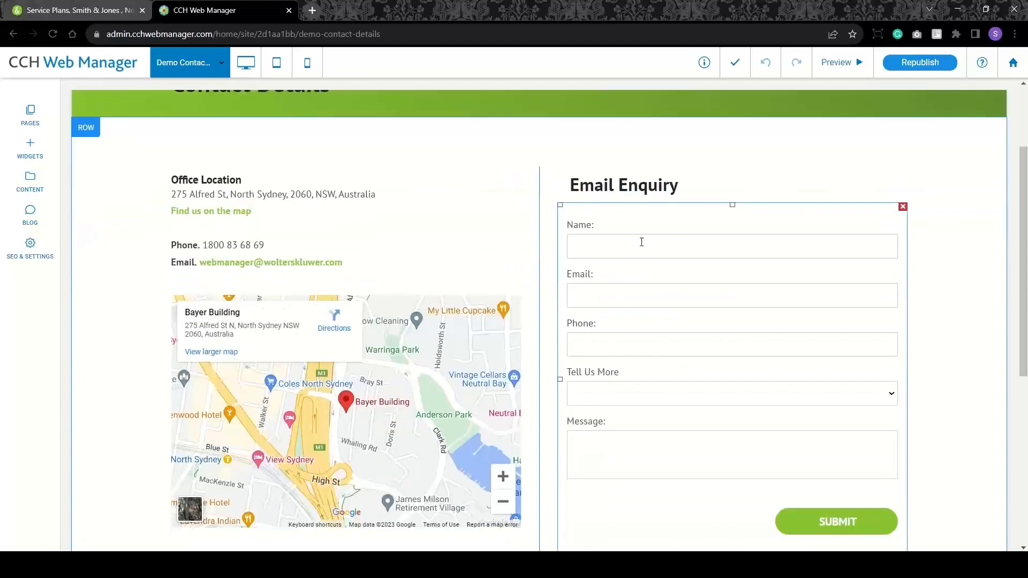
- Open the email enquiry form's content settings and add a new form field labelled "Company Name:"
scroll(677, 344, down, 1)
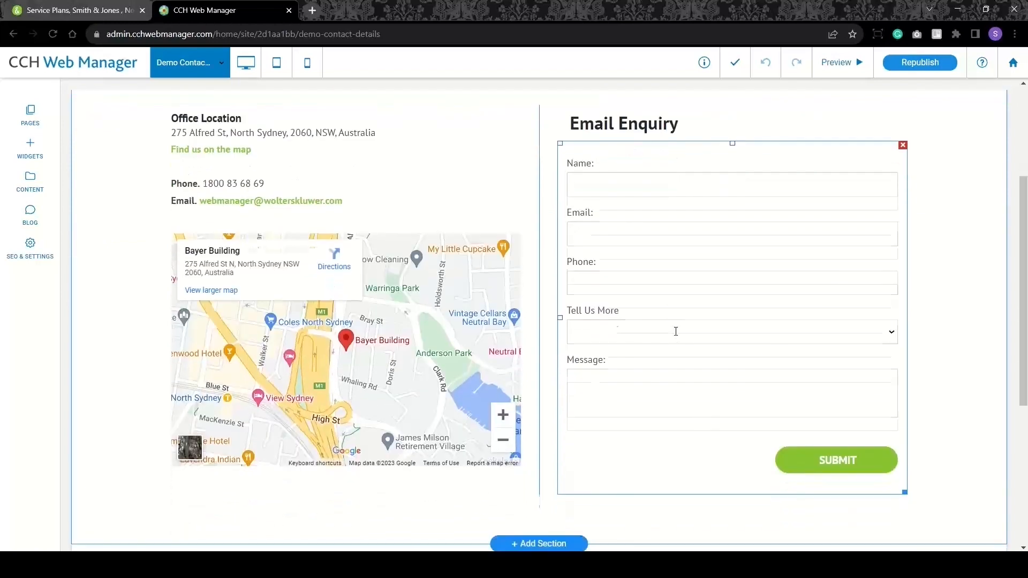
click(678, 273)
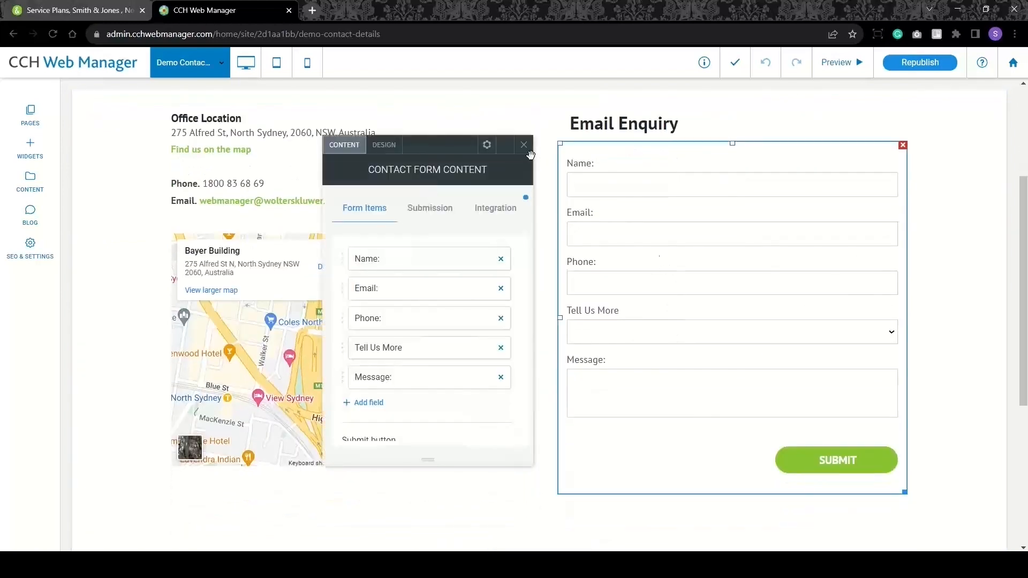
drag(426, 146, 162, 118)
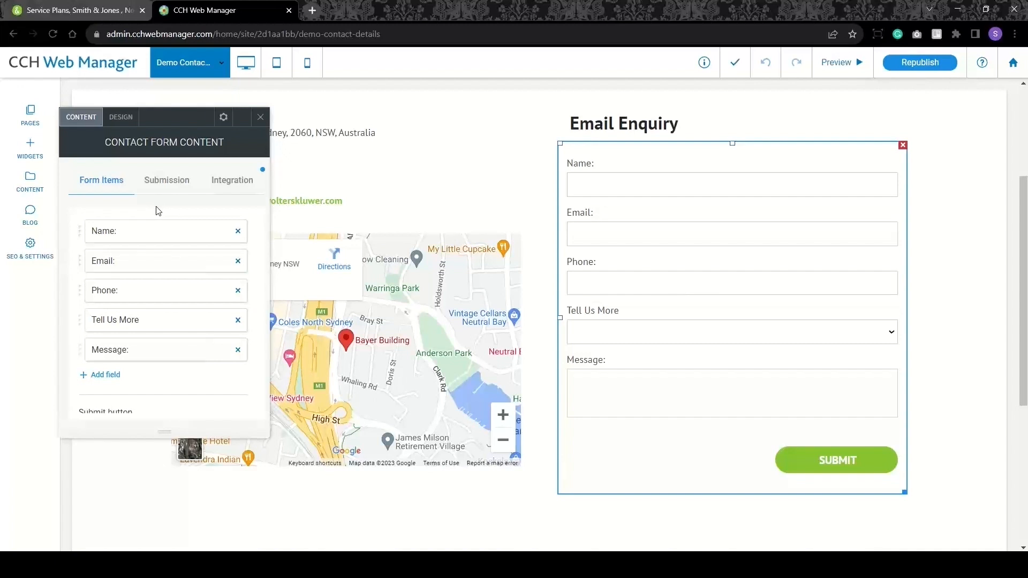
click(112, 376)
triple_click(329, 275)
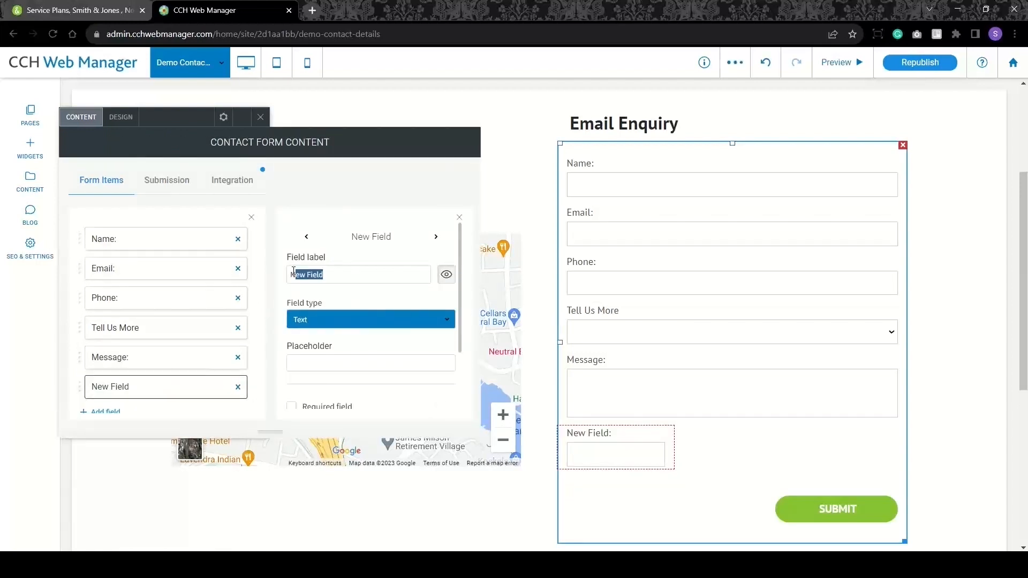
text(Comp)
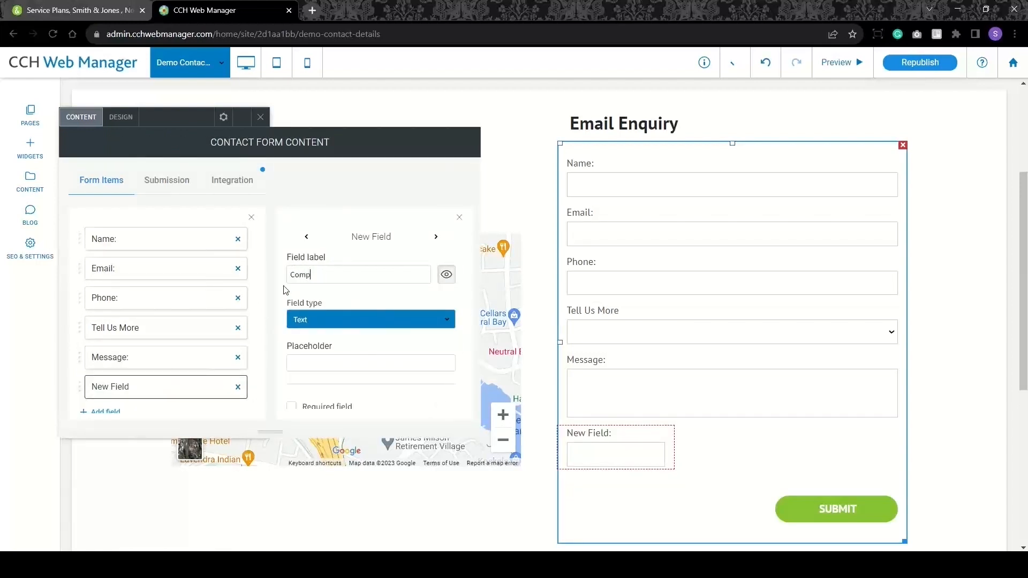
text(any Name)
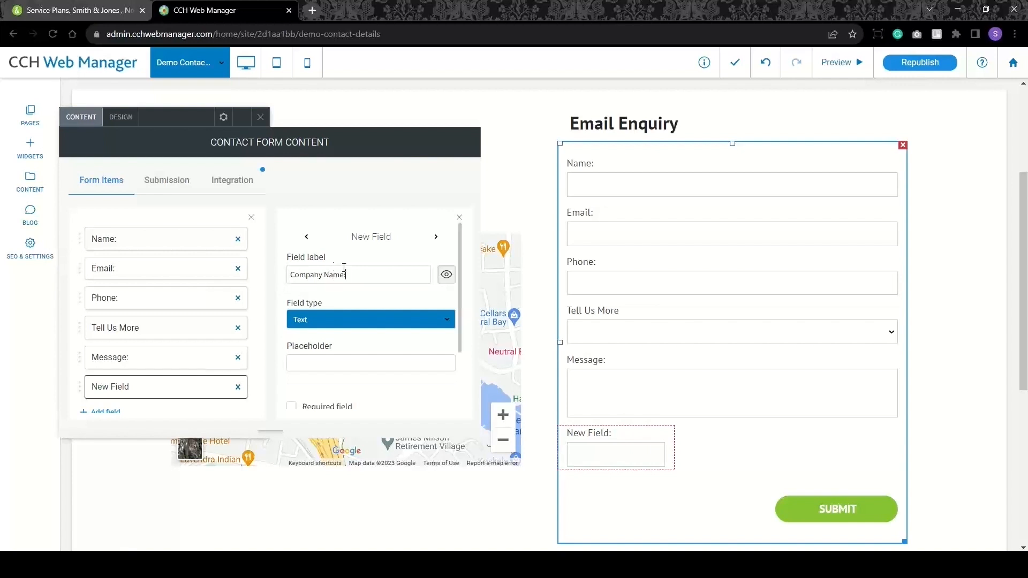
text(:)
click(327, 303)
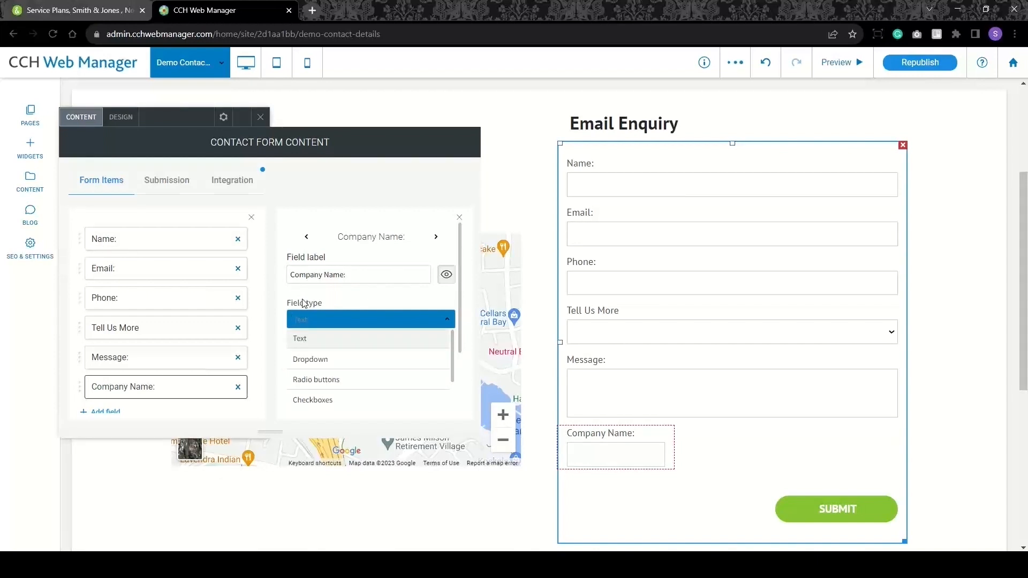
- Relabel the form's Tell Us More dropdown field as "How can we help?"
click(129, 326)
click(130, 330)
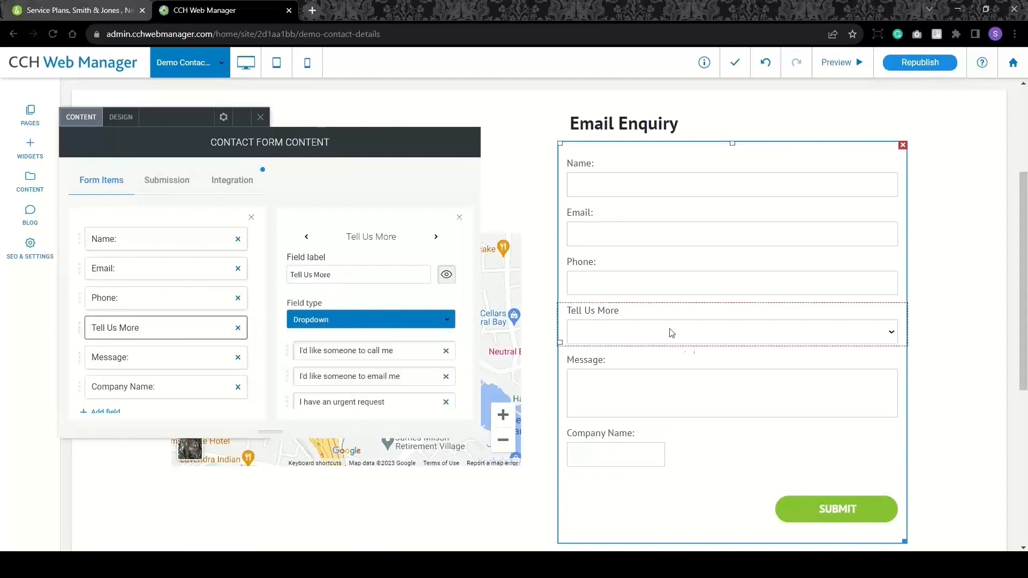
triple_click(325, 280)
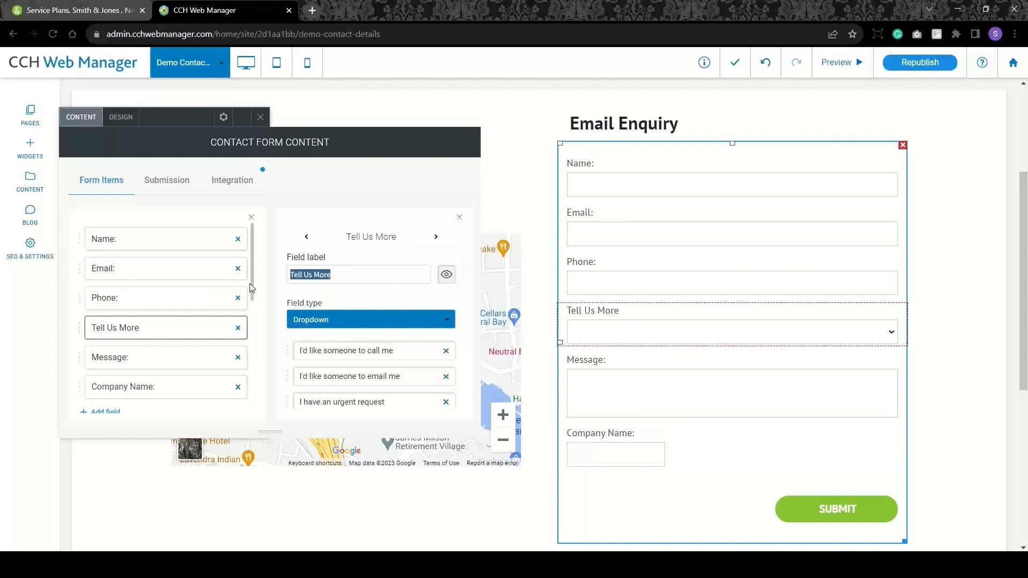
text(How can we help?)
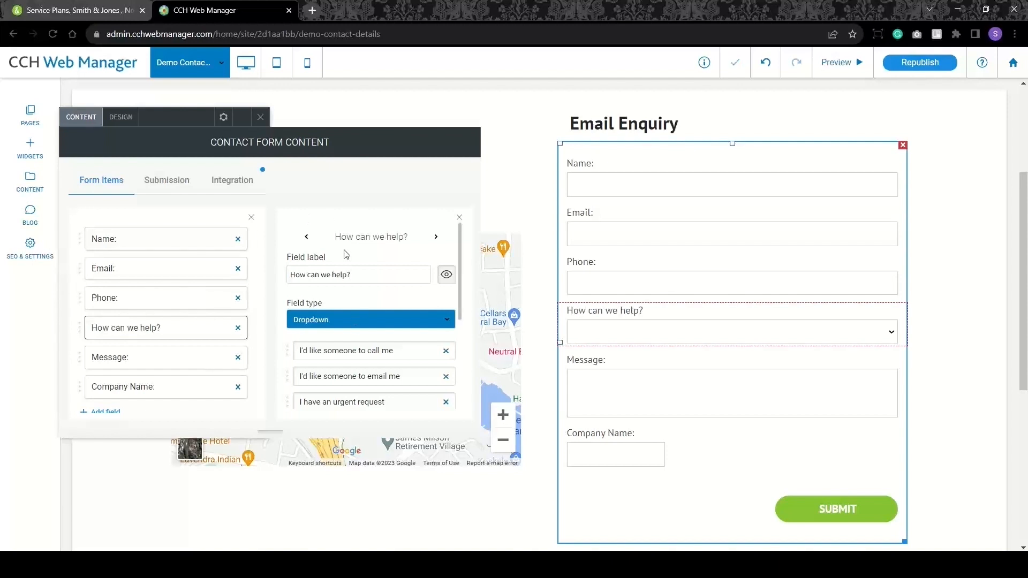
- Reorder the dropdown's options so "I have an urgent request" sits above "I'd like someone to email me"
scroll(332, 273, down, 1)
click(395, 314)
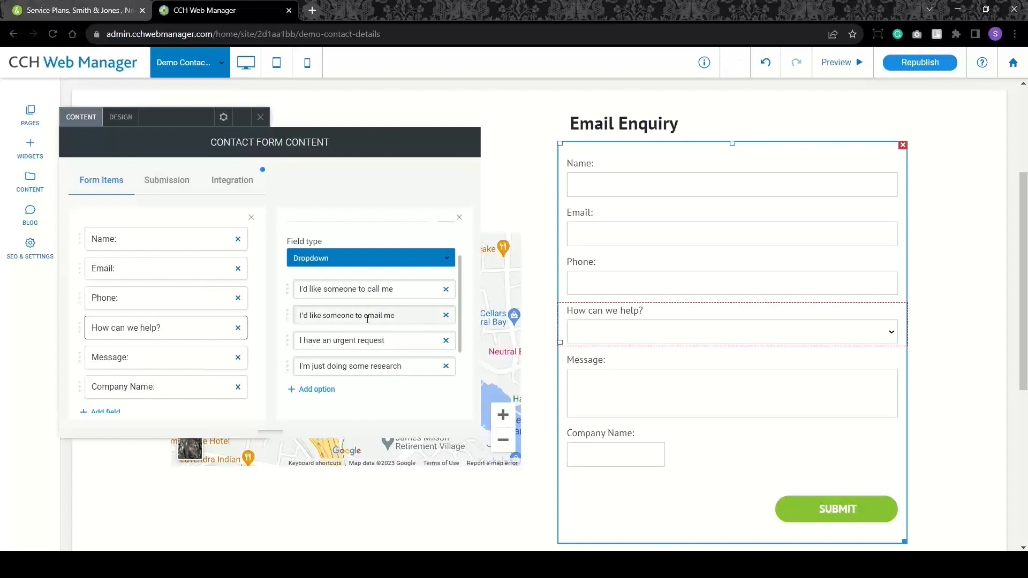
drag(287, 341, 287, 309)
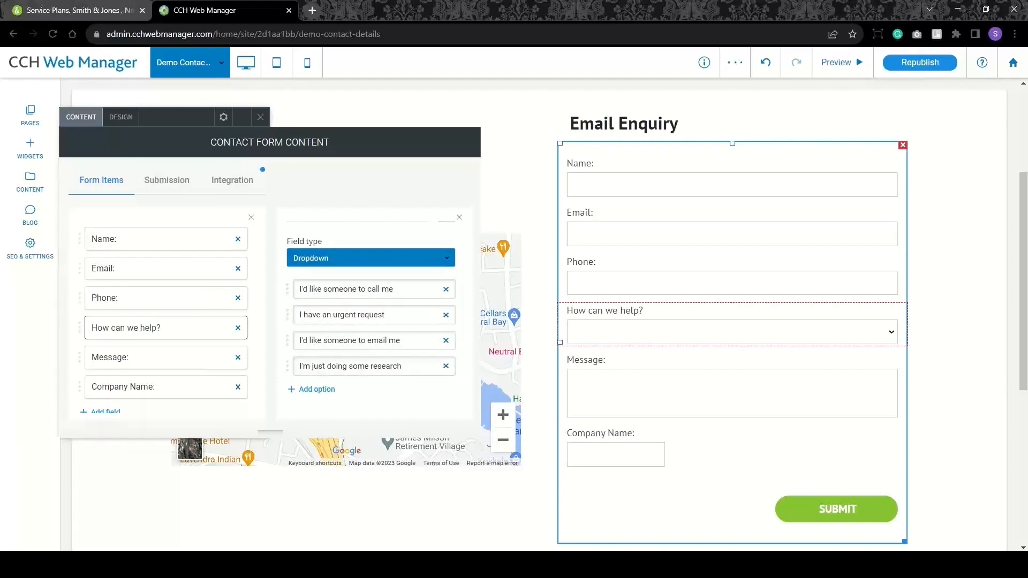
- Give the form's Message field the placeholder text "Please let us know how we can assist you"
click(137, 358)
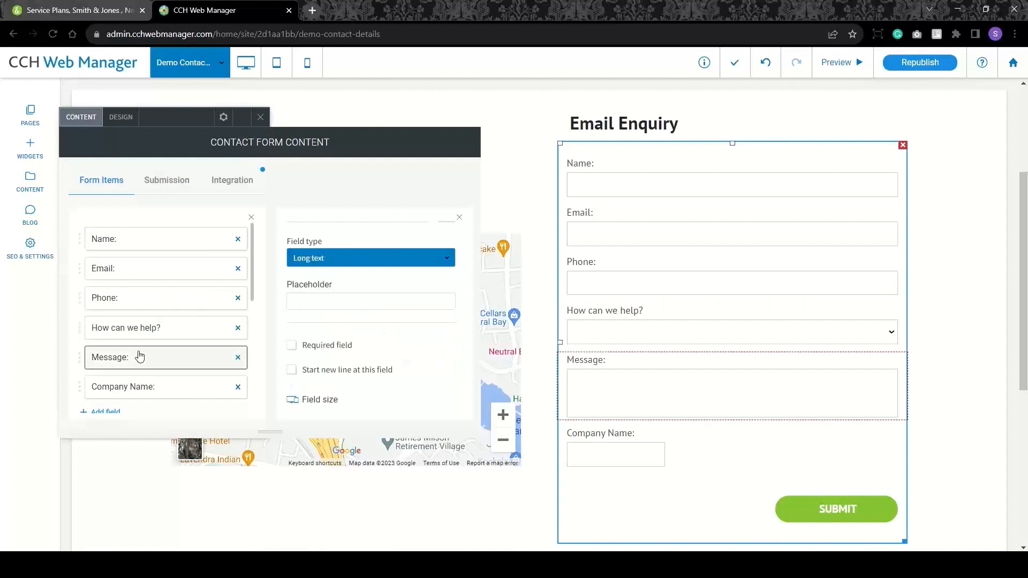
click(322, 299)
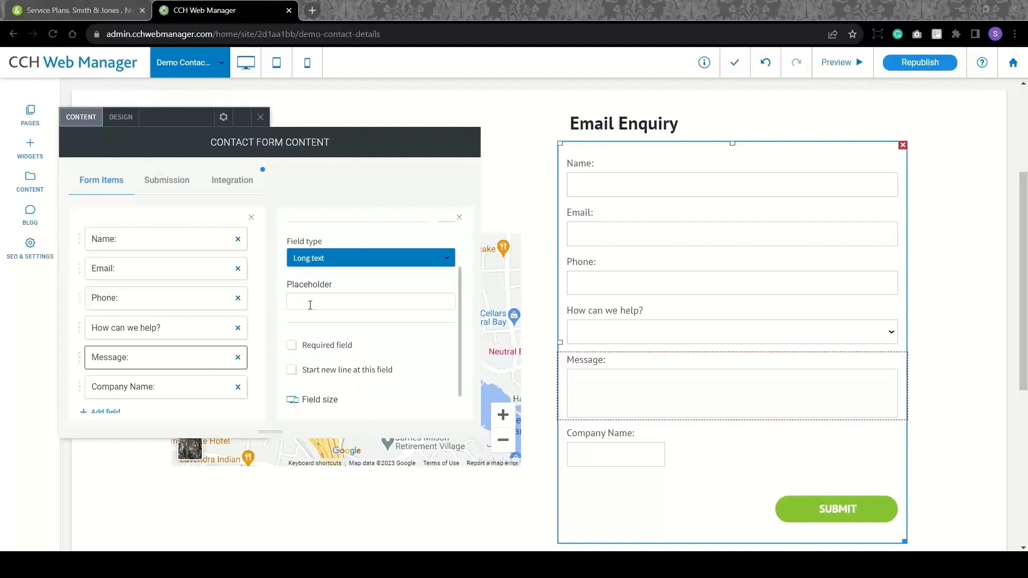
key(ctrl+v)
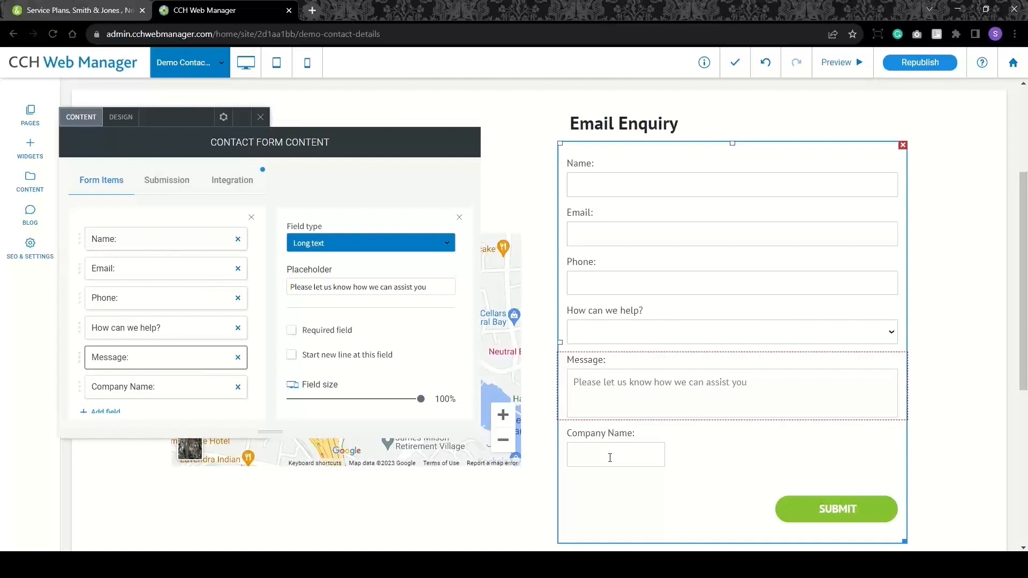
- Move the Company Name field directly below Name and set the field size of both to 50%
drag(122, 395, 133, 268)
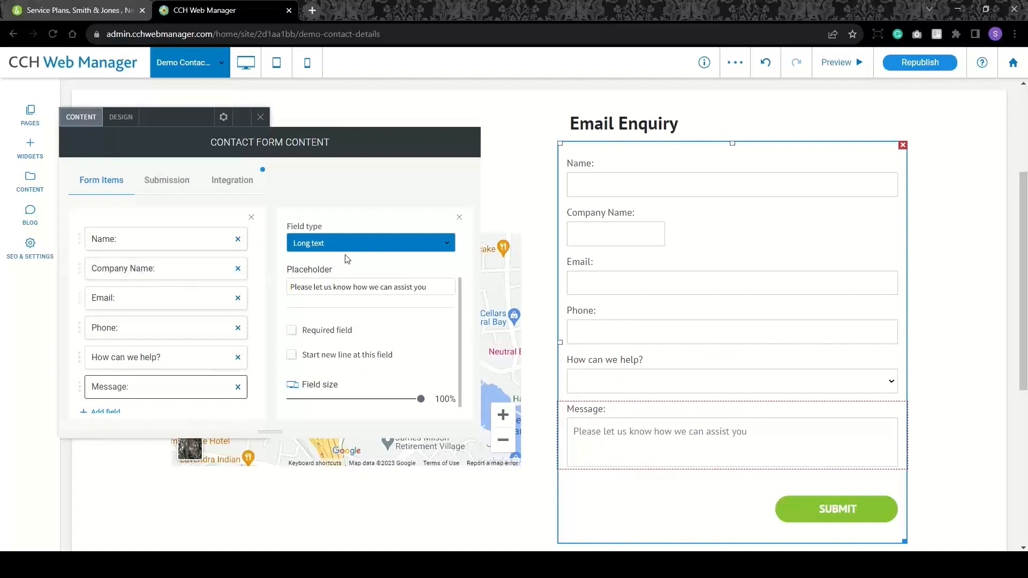
click(173, 269)
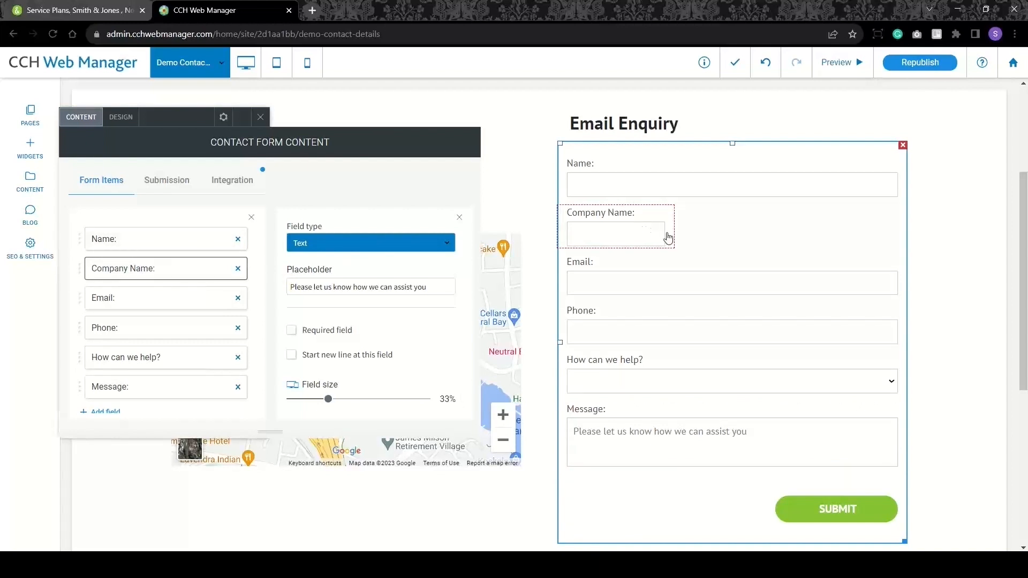
drag(332, 404, 354, 401)
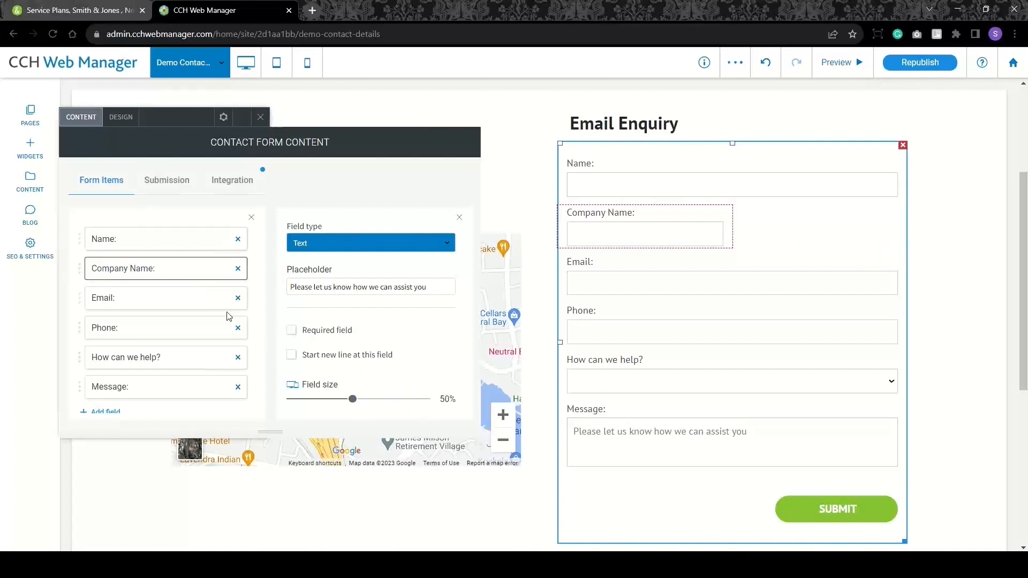
click(168, 246)
drag(420, 405, 353, 405)
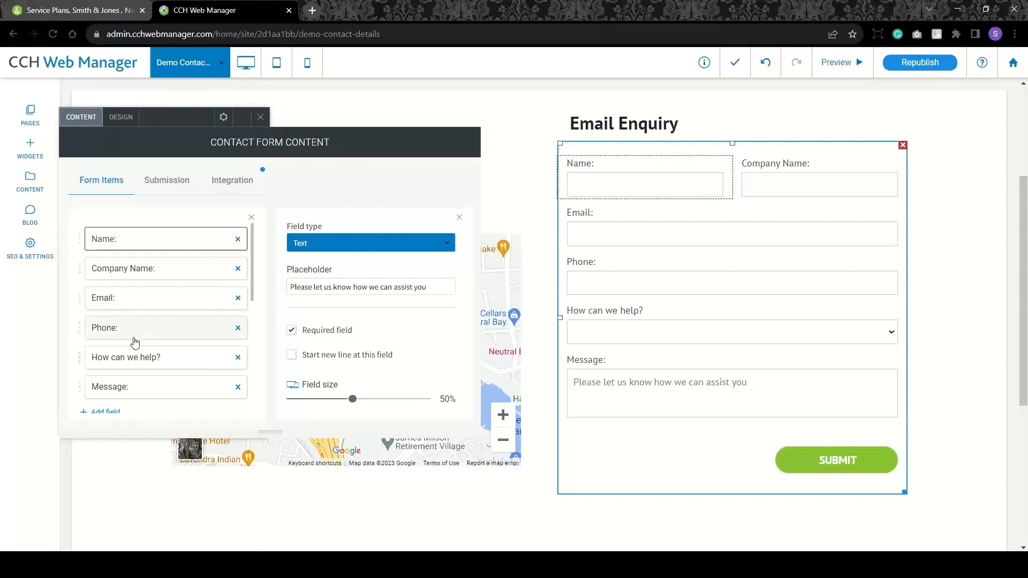
- Make the form's Phone field optional by turning off its required setting
click(134, 342)
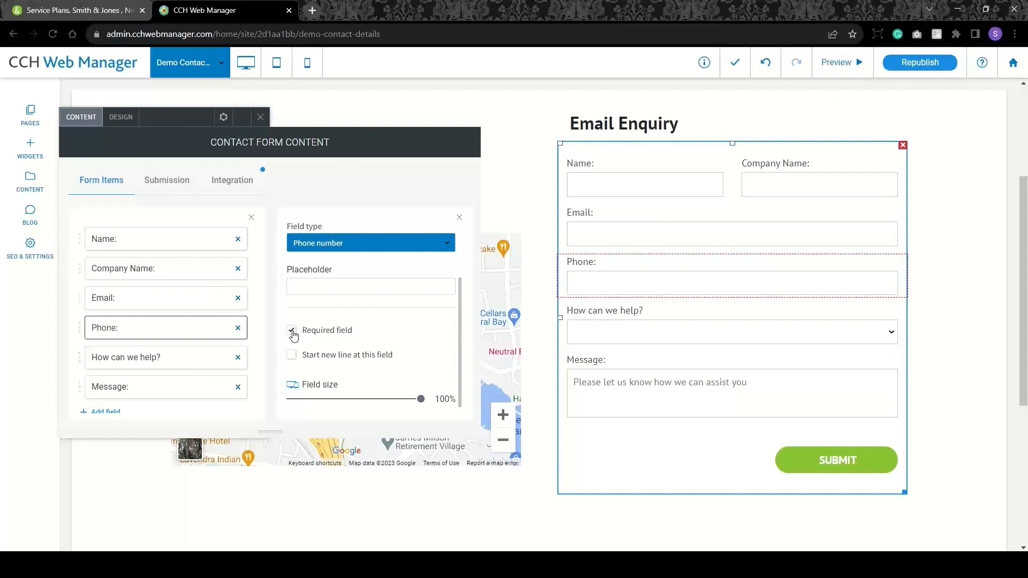
click(292, 332)
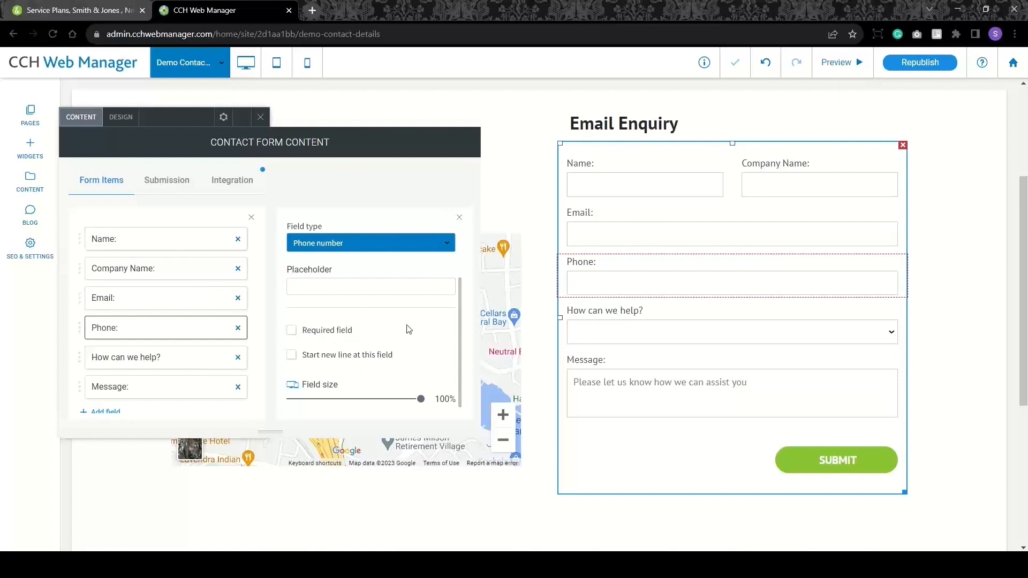